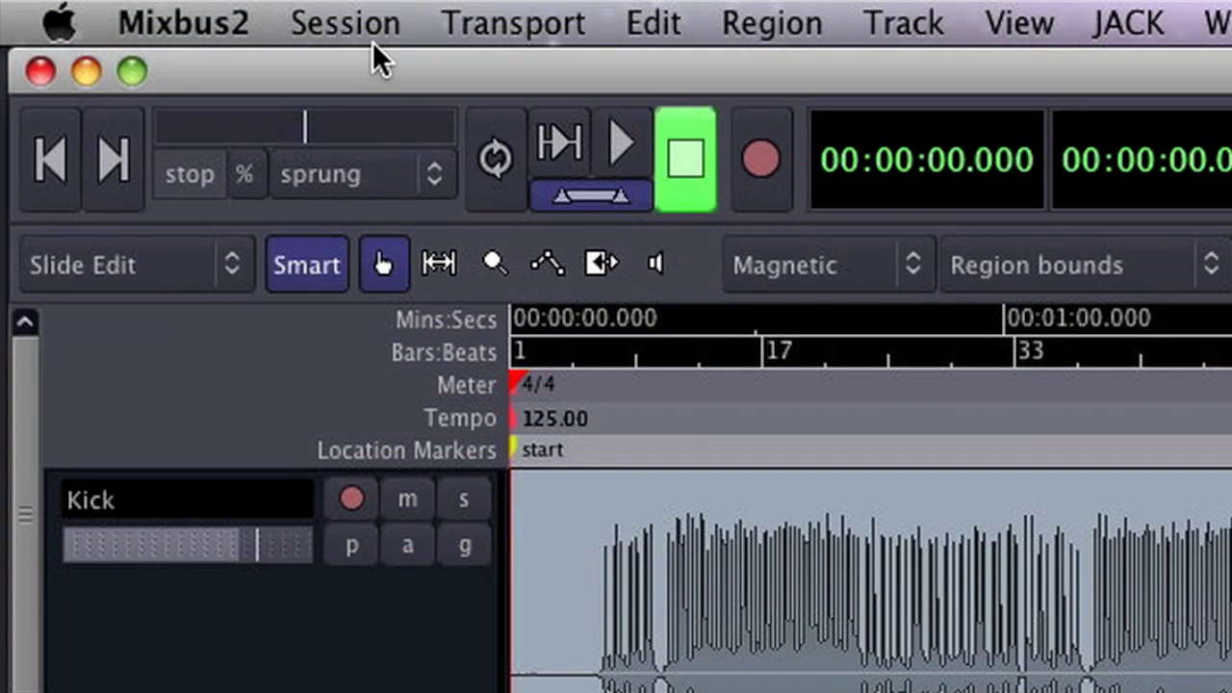
Move the playhead to the session end marker at 00:04:12.558
left_click(371, 43)
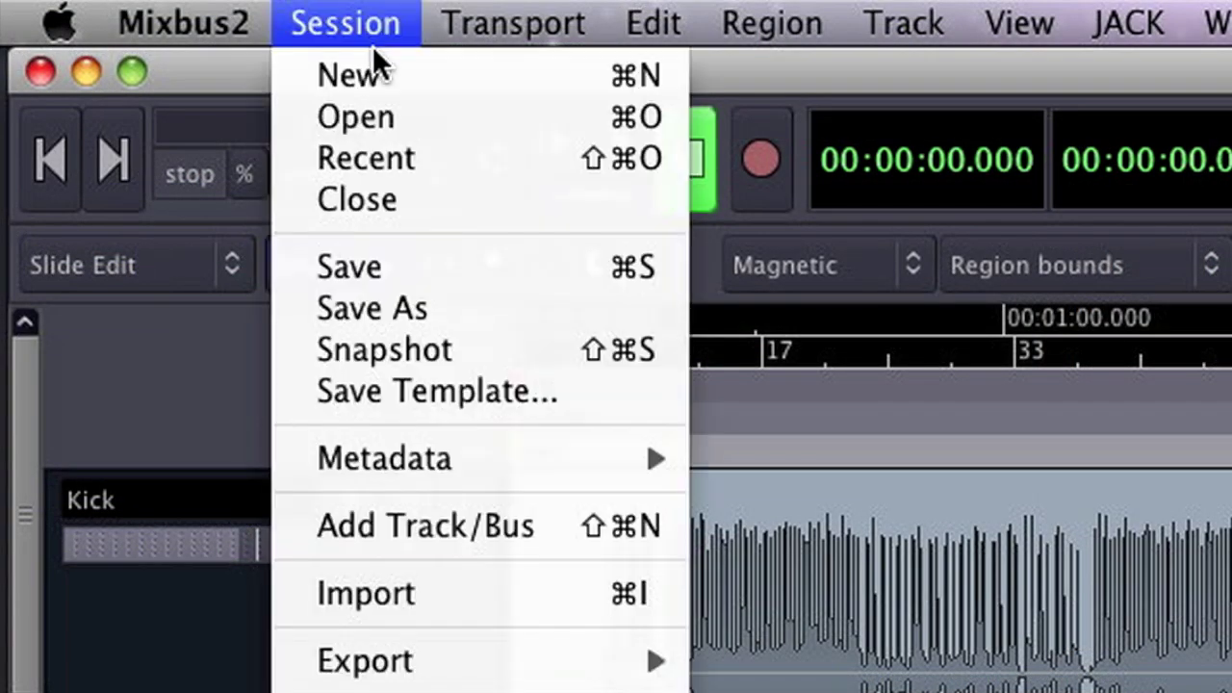
mouse_move(605, 674)
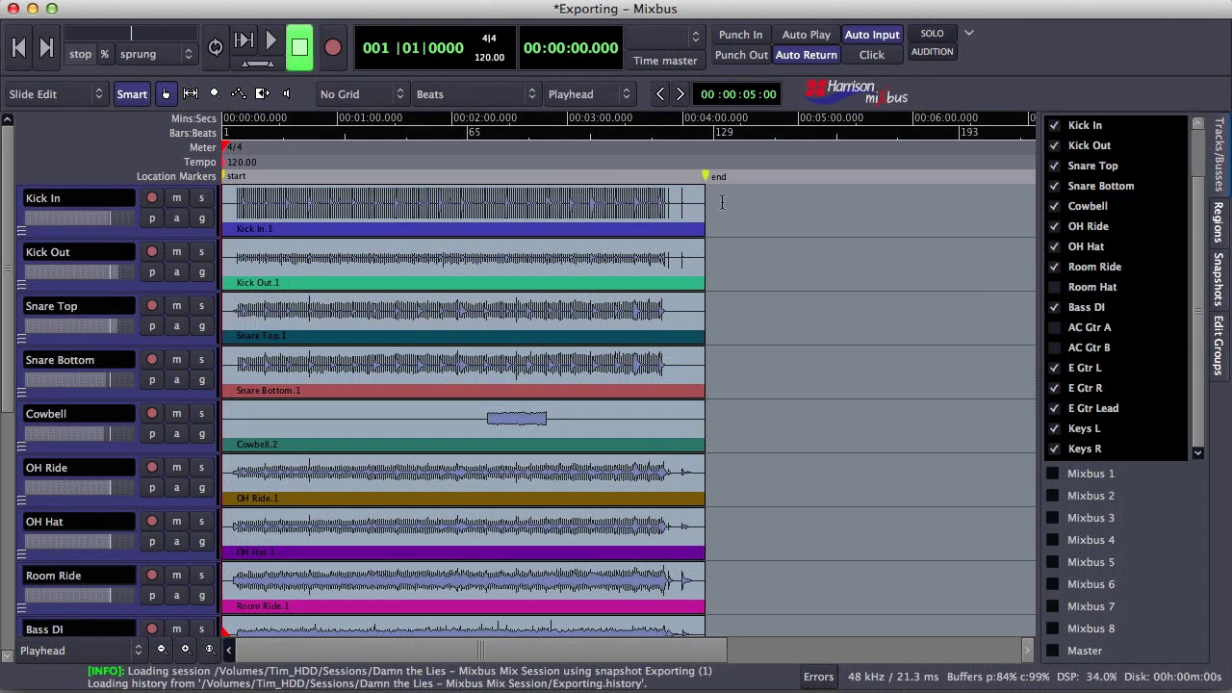
left_click(708, 132)
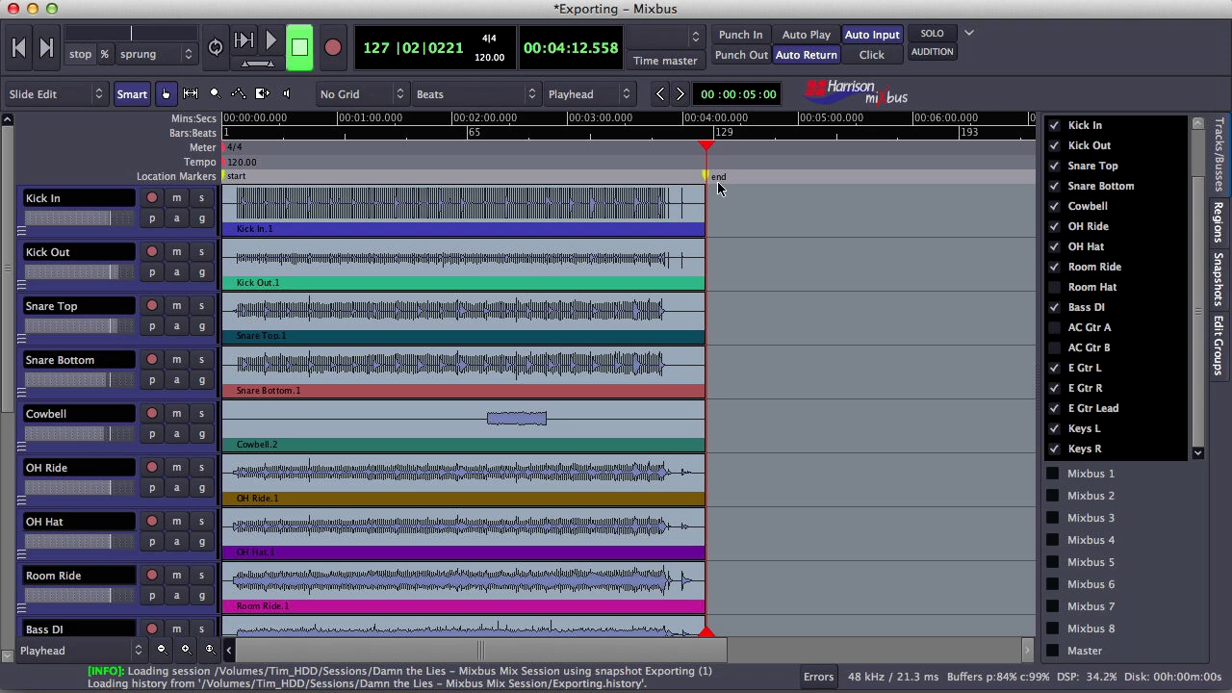
Check the ruler display options, then zoom in around the end marker near 4:12
right_click(658, 132)
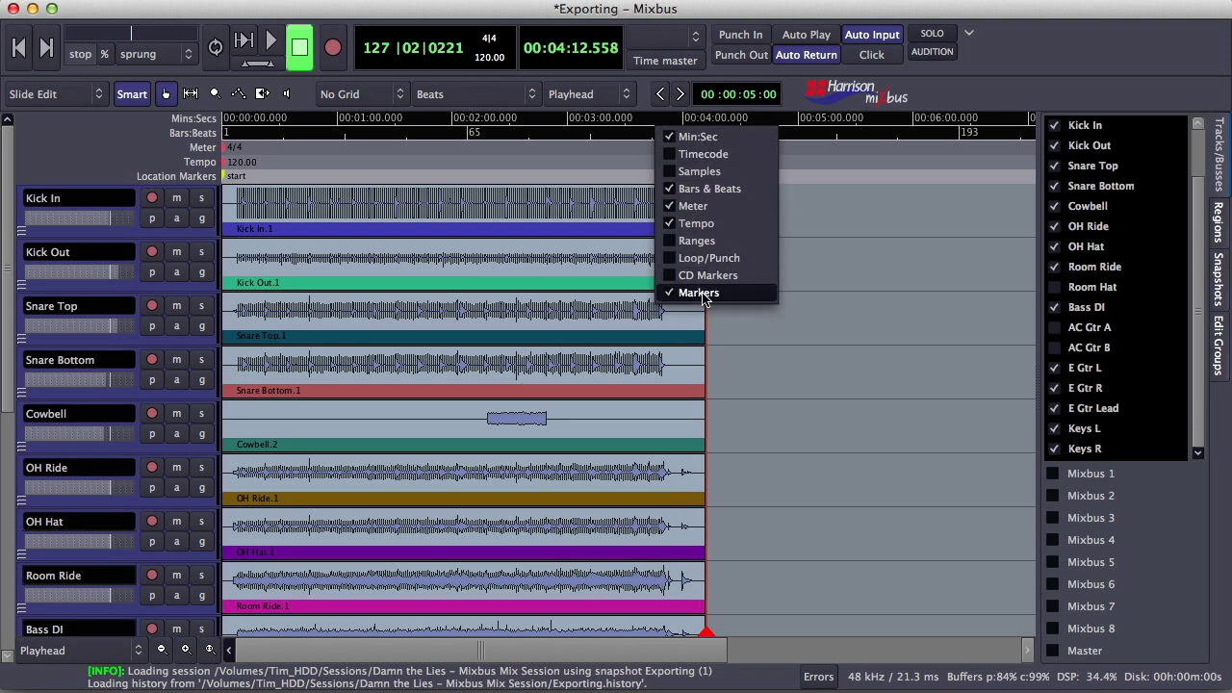
left_click(792, 280)
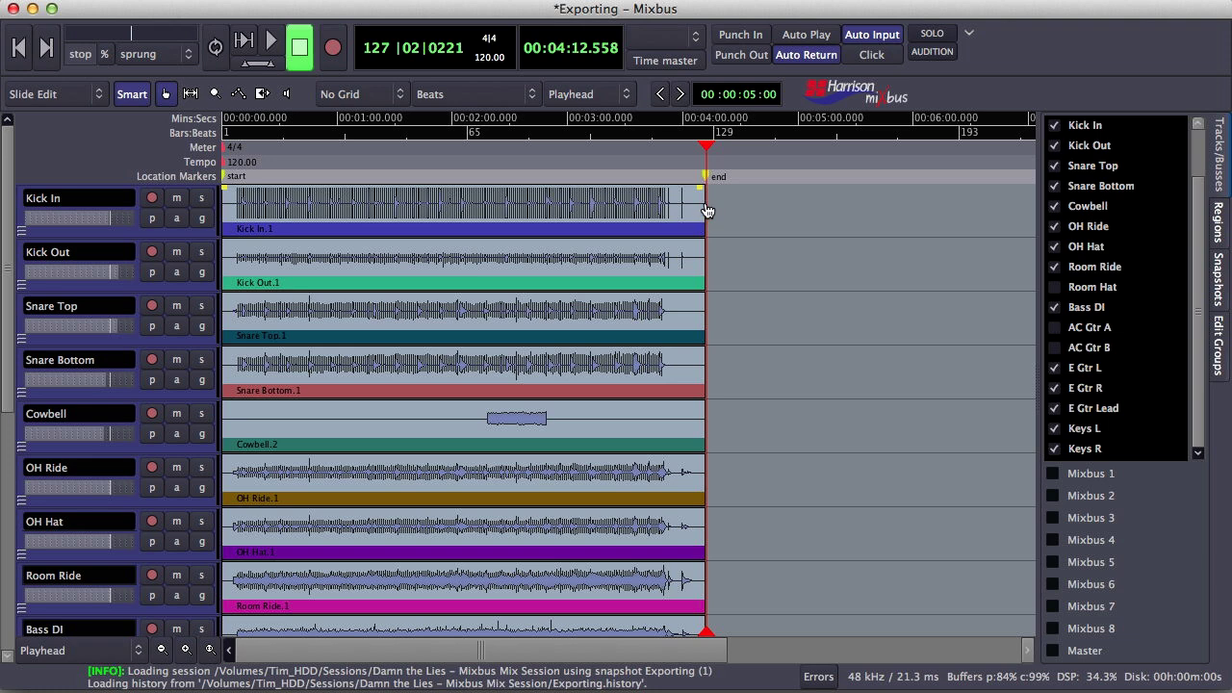
key("equal")
key("equal")
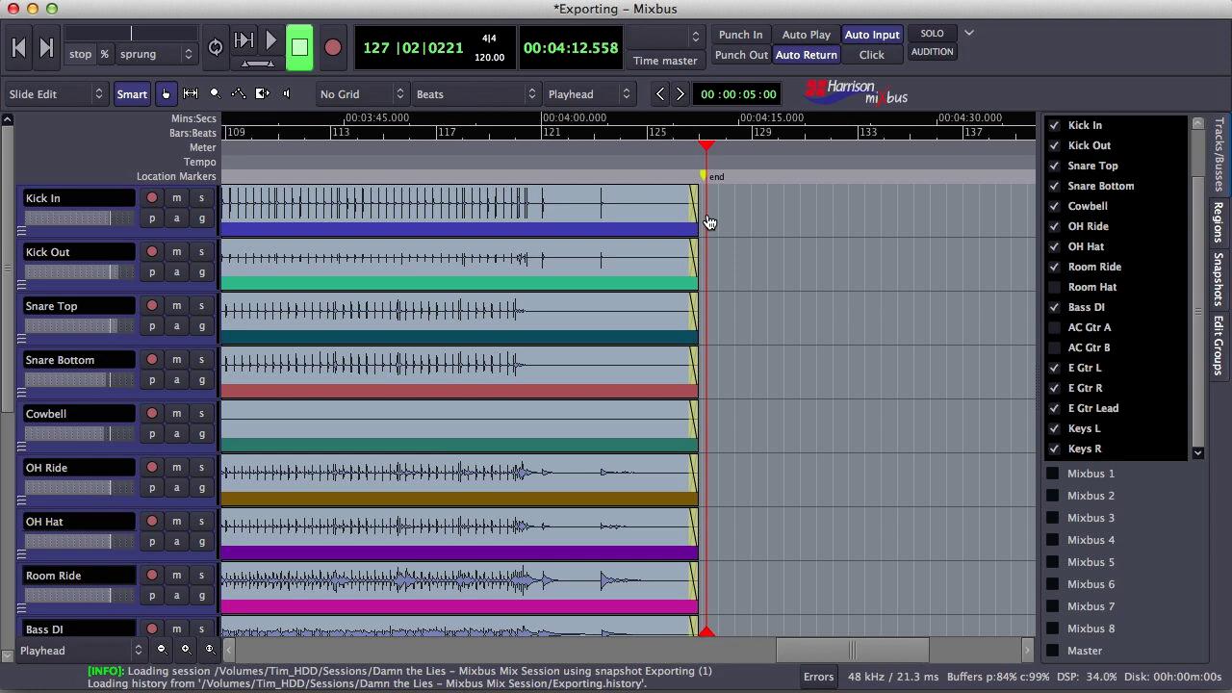
Drag the end marker just past the audio's end, then return the playhead to 00:00:00.000
key("equal")
key("equal")
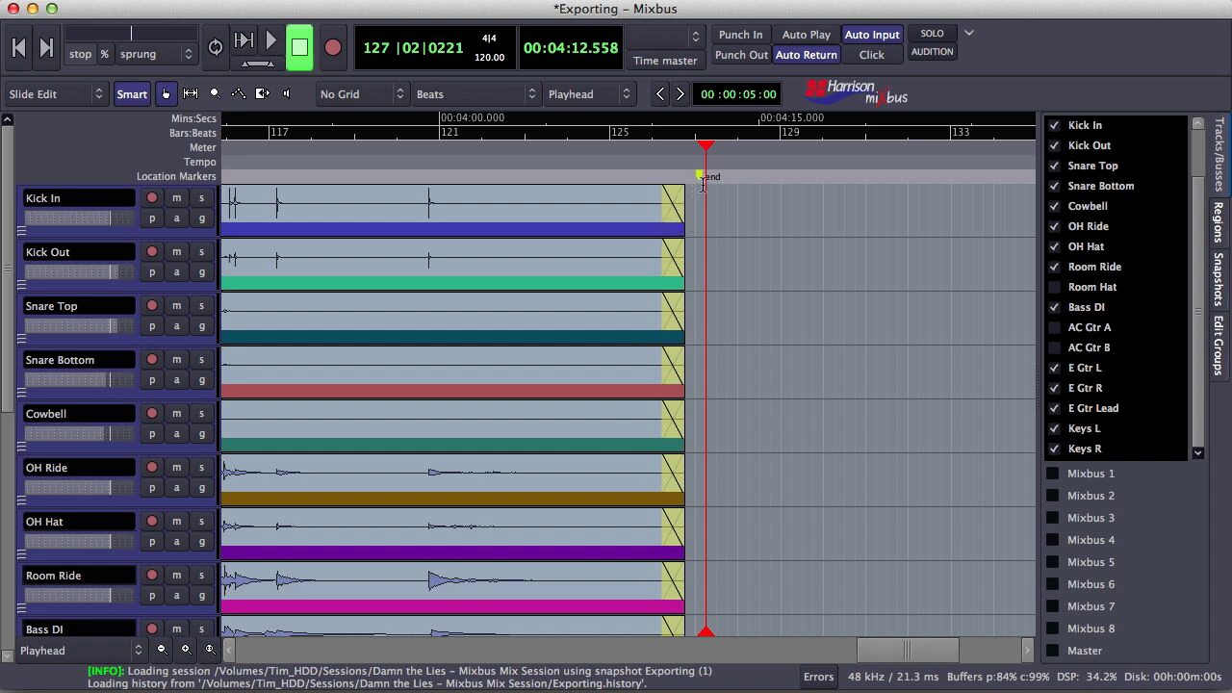
mouse_move(701, 183)
left_mouse_down()
mouse_move(667, 183)
mouse_move(751, 184)
mouse_move(700, 184)
left_mouse_up()
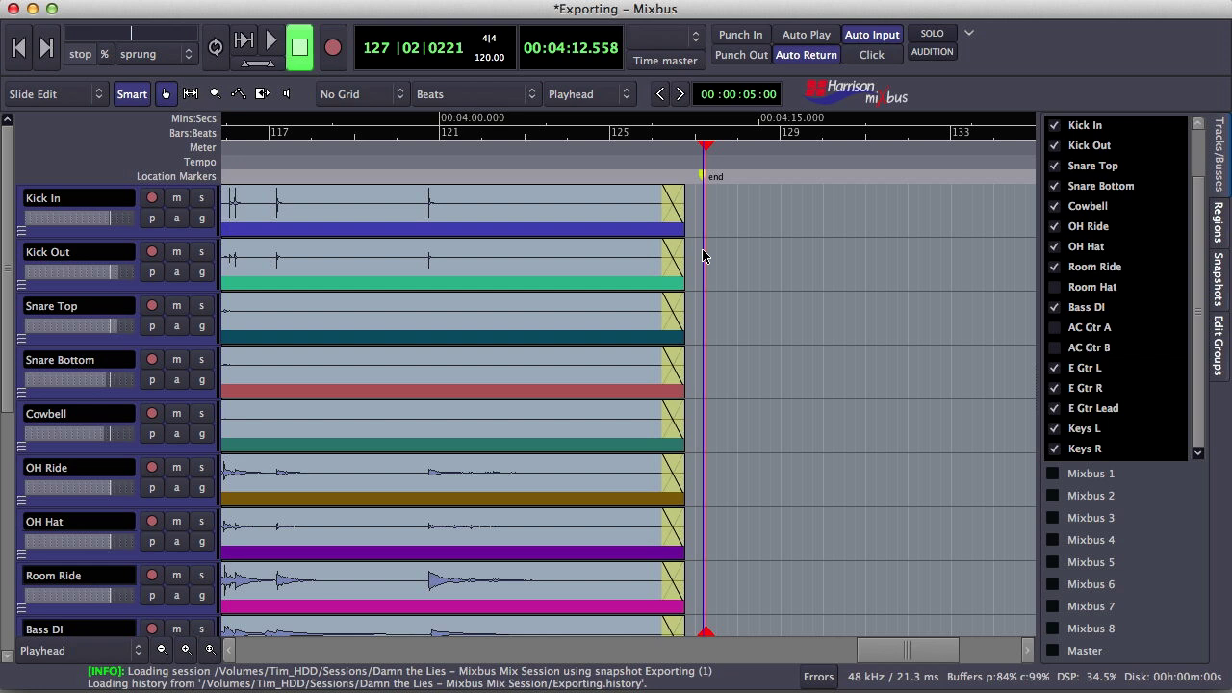
left_click_drag(710, 177, 714, 178)
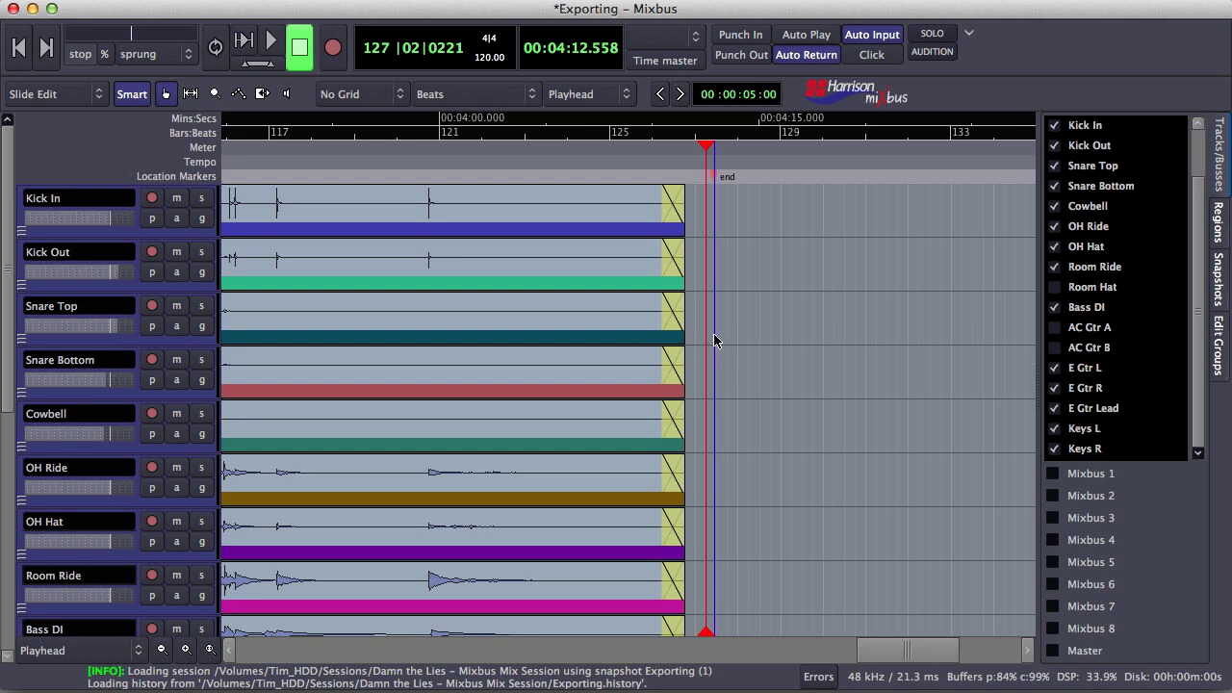
key("Home")
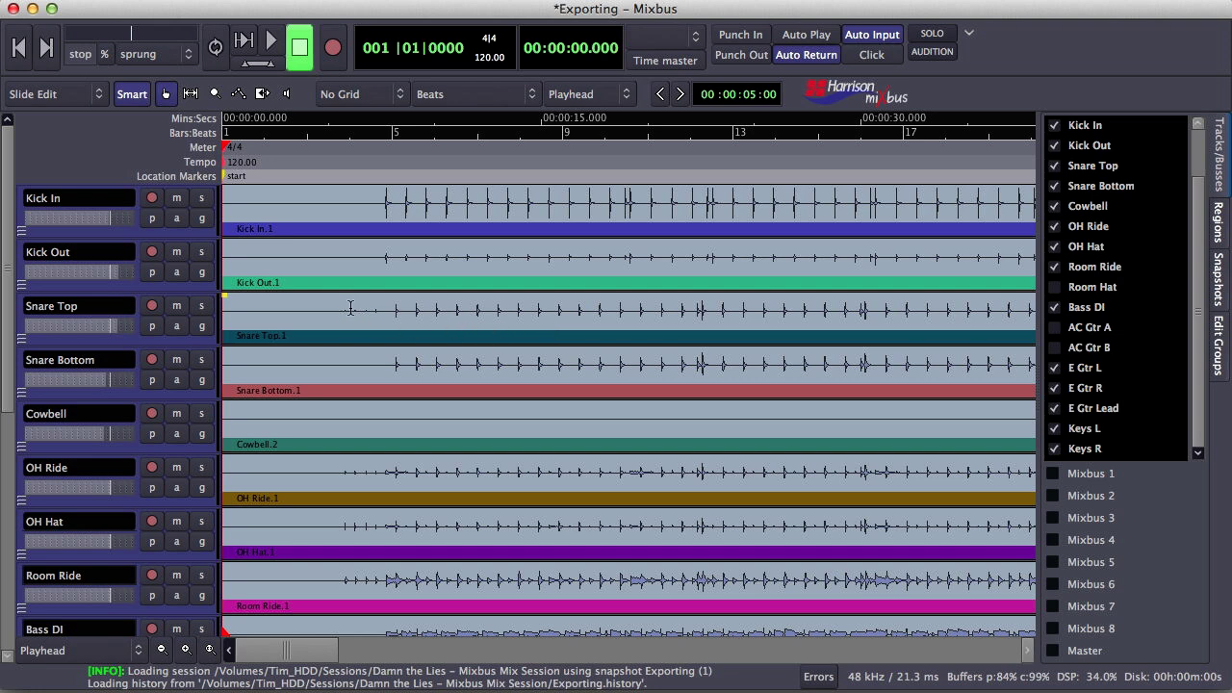
Save the session with Cmd+S, then select every region on all tracks with Cmd+A
scroll(352, 318, "down", 3)
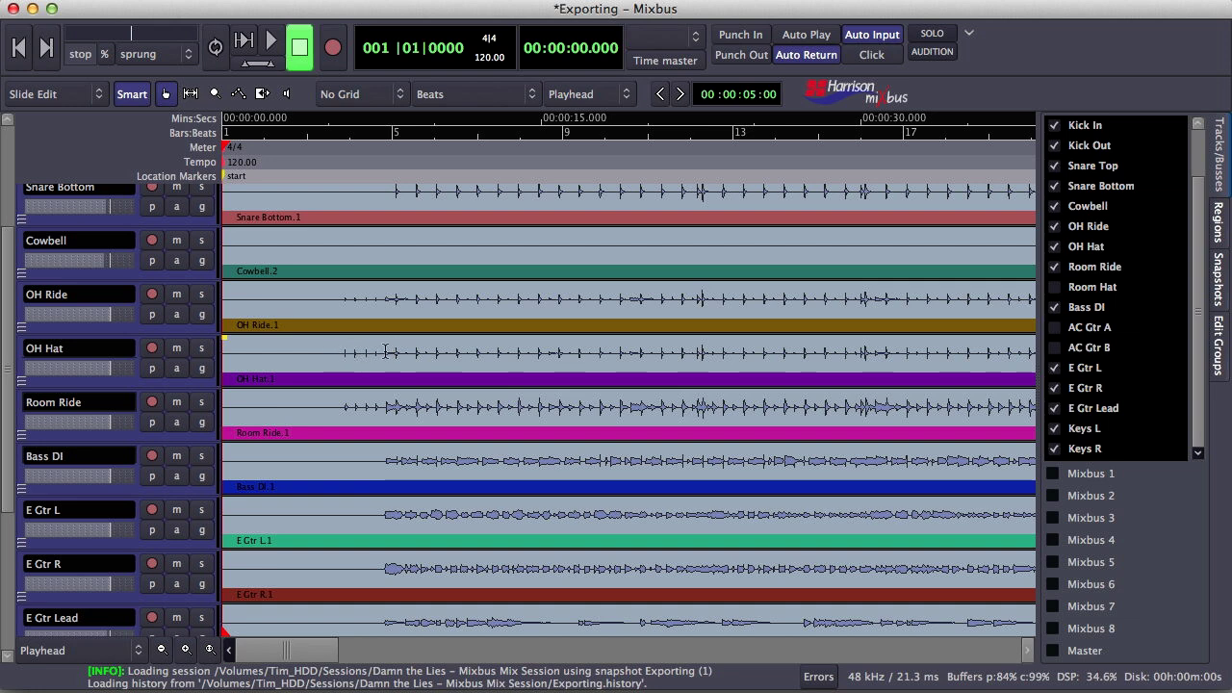
key("super+s")
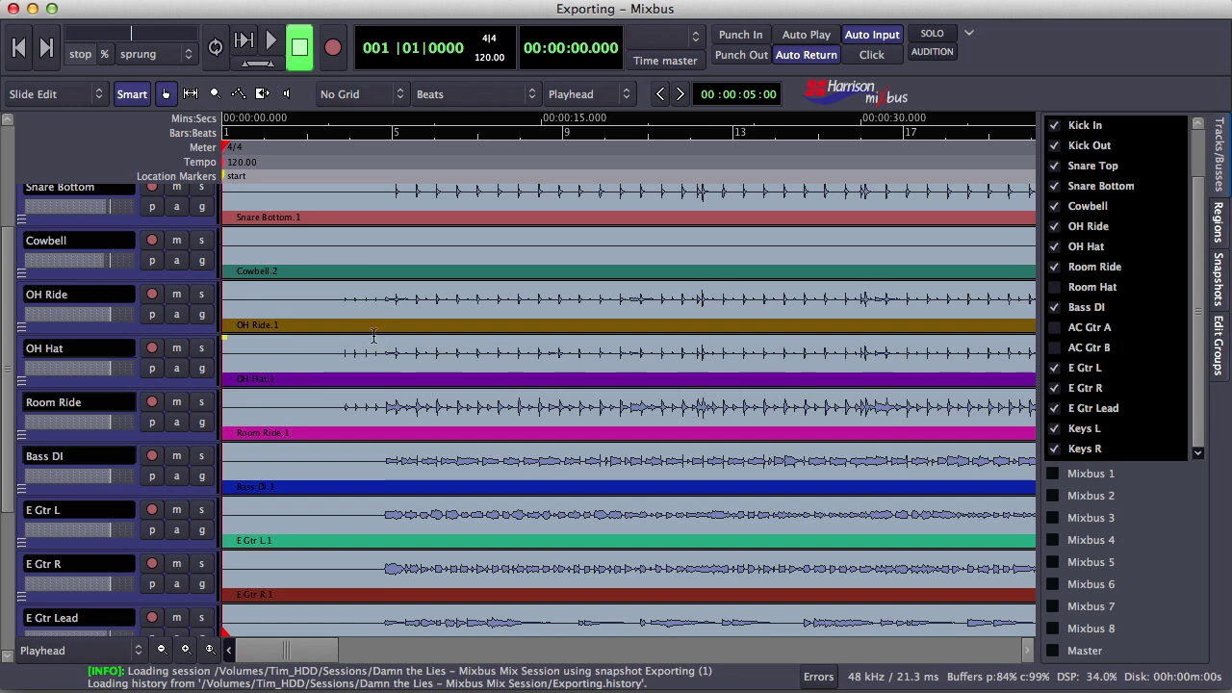
scroll(373, 334, "up", 1)
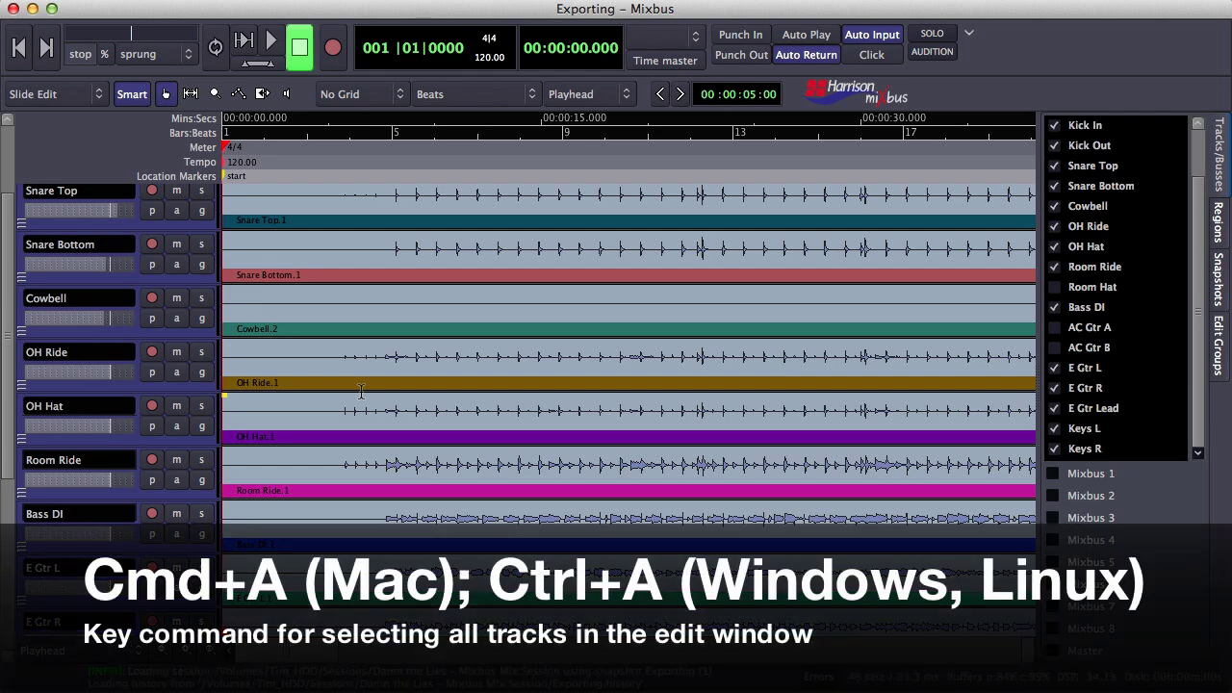
key("super+a")
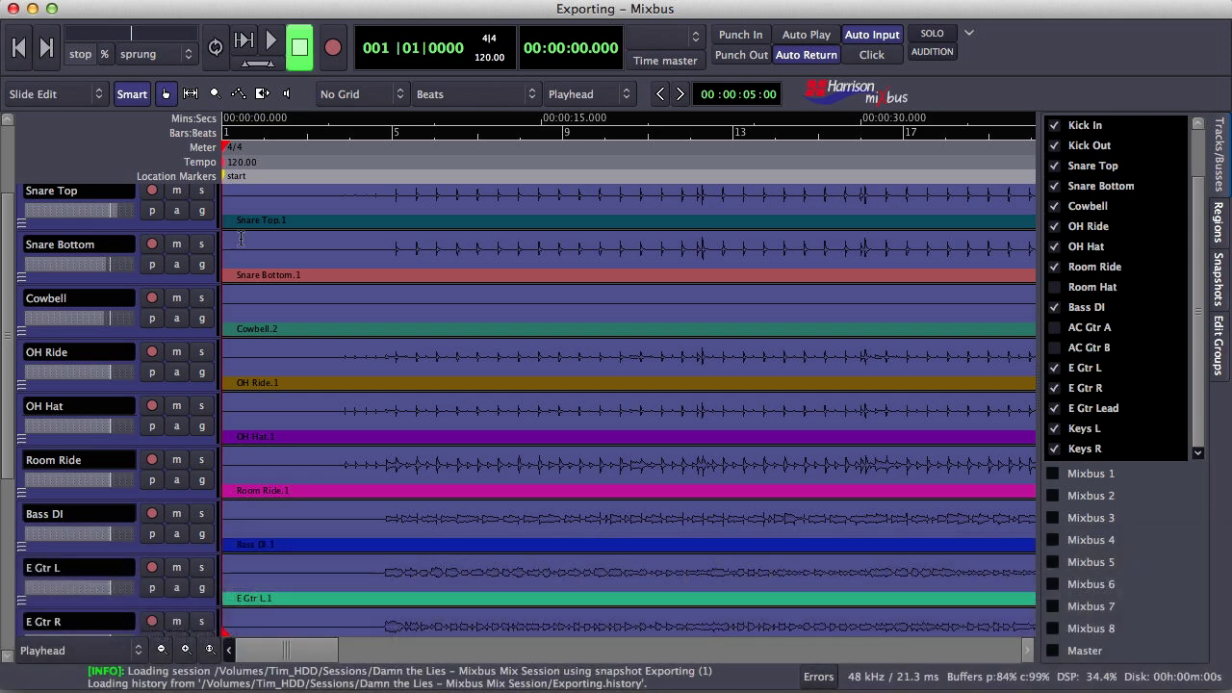
Shift all regions about 1.5 s later, add a short fade-in, and reselect them
left_click_drag(227, 381, 336, 382)
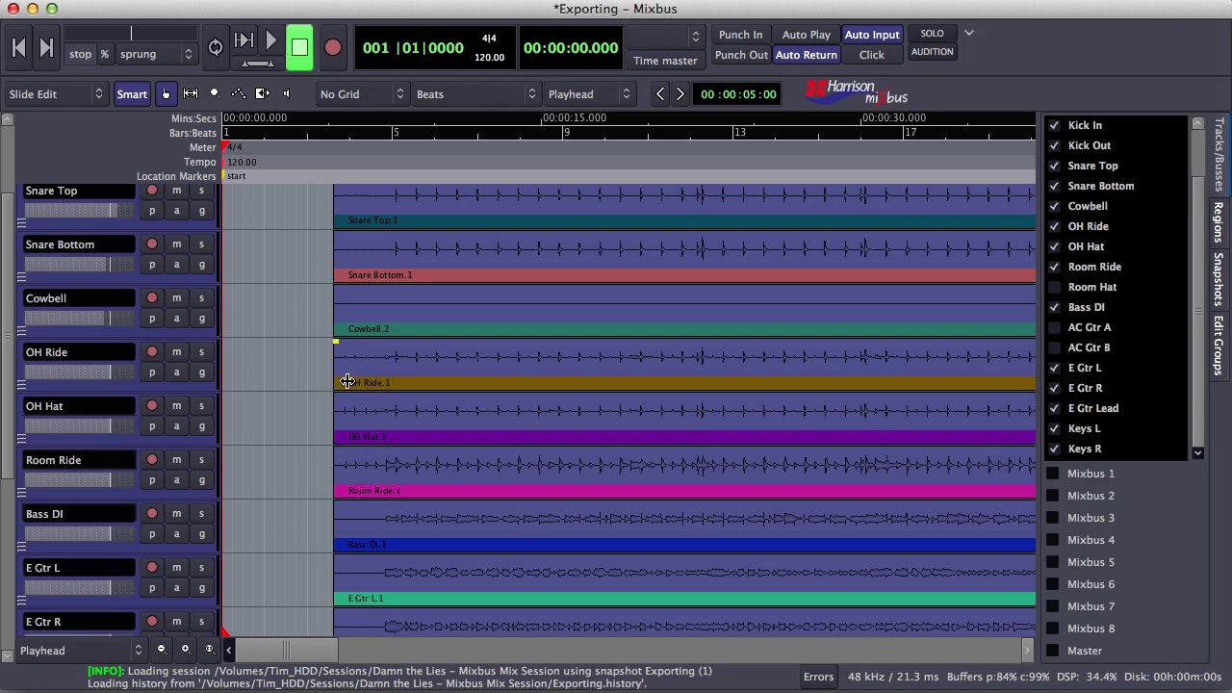
left_click_drag(336, 393, 342, 396)
left_click(328, 422)
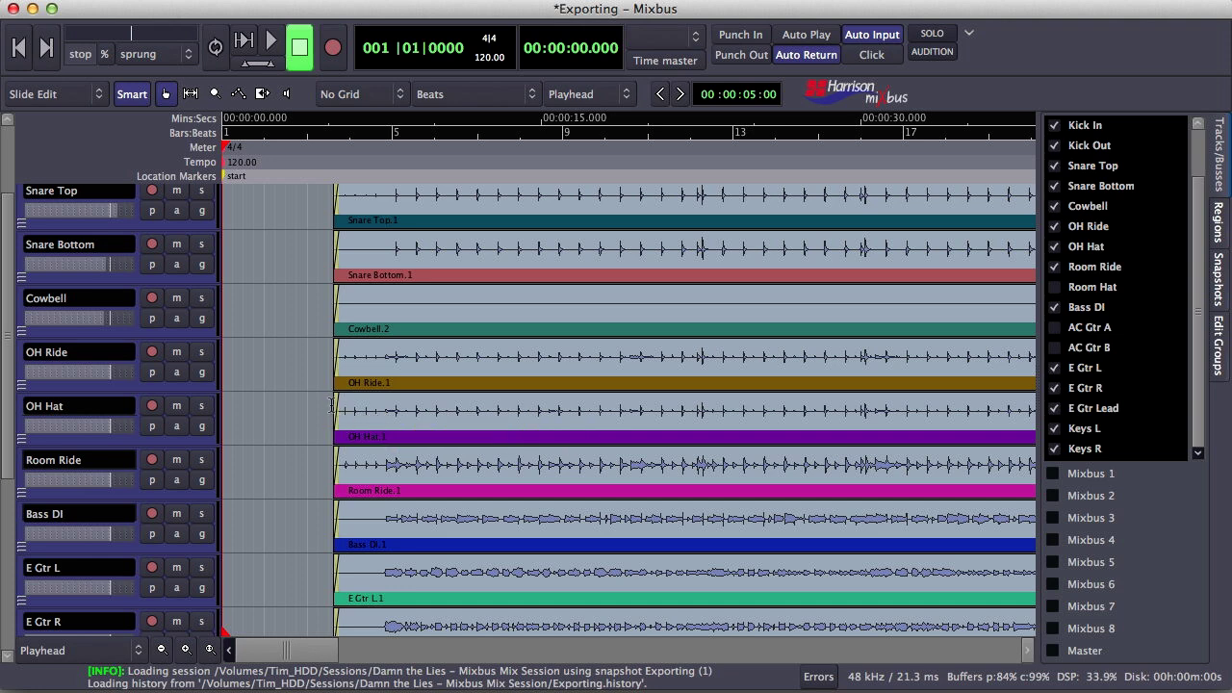
Audition playback from about 5 seconds, then move the start marker to about 00:00:04.83
left_click(330, 135)
key("space")
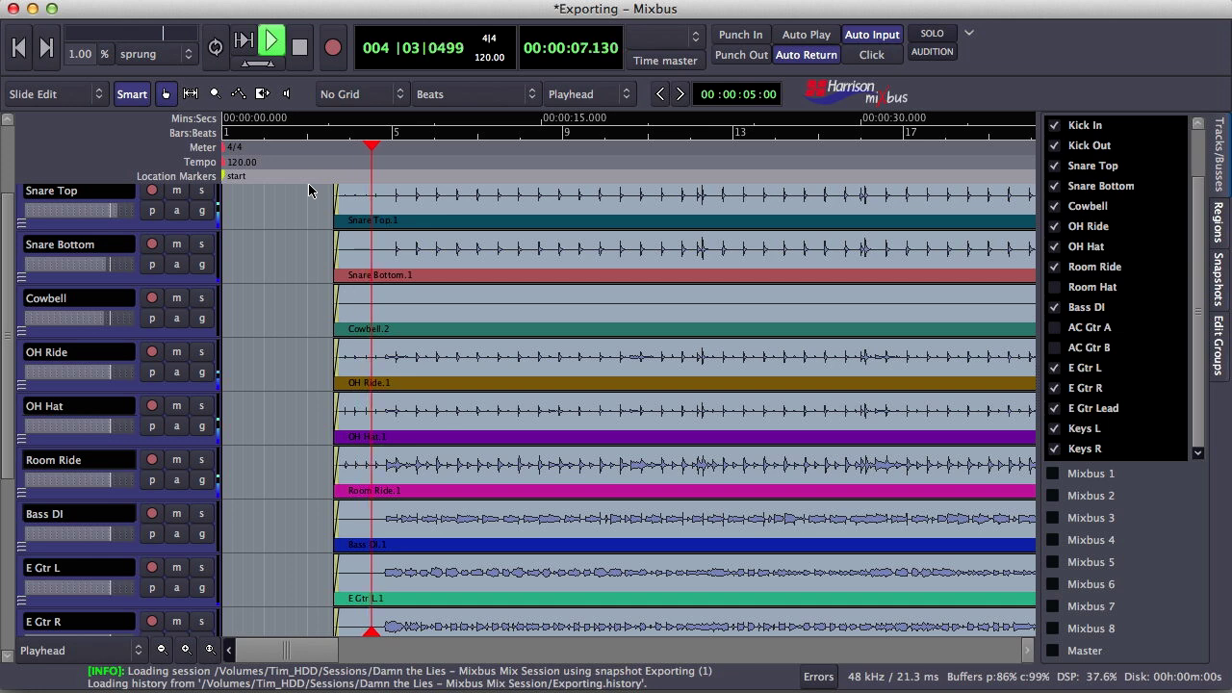
key("space")
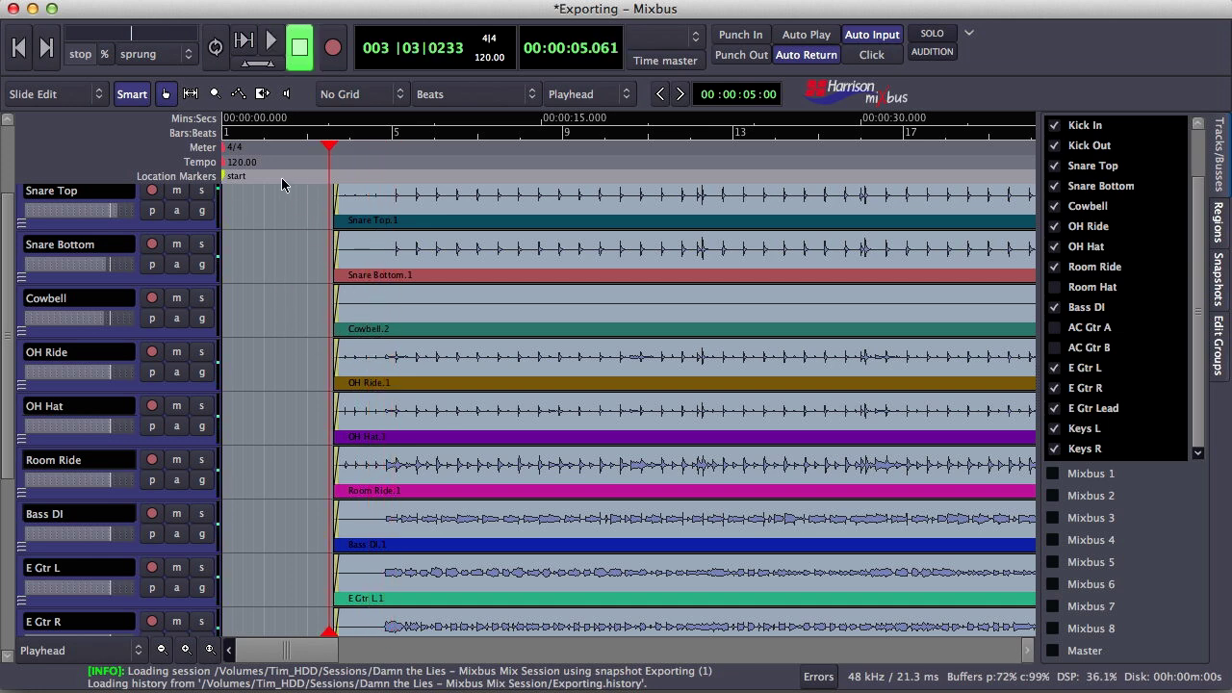
left_click_drag(225, 182, 325, 183)
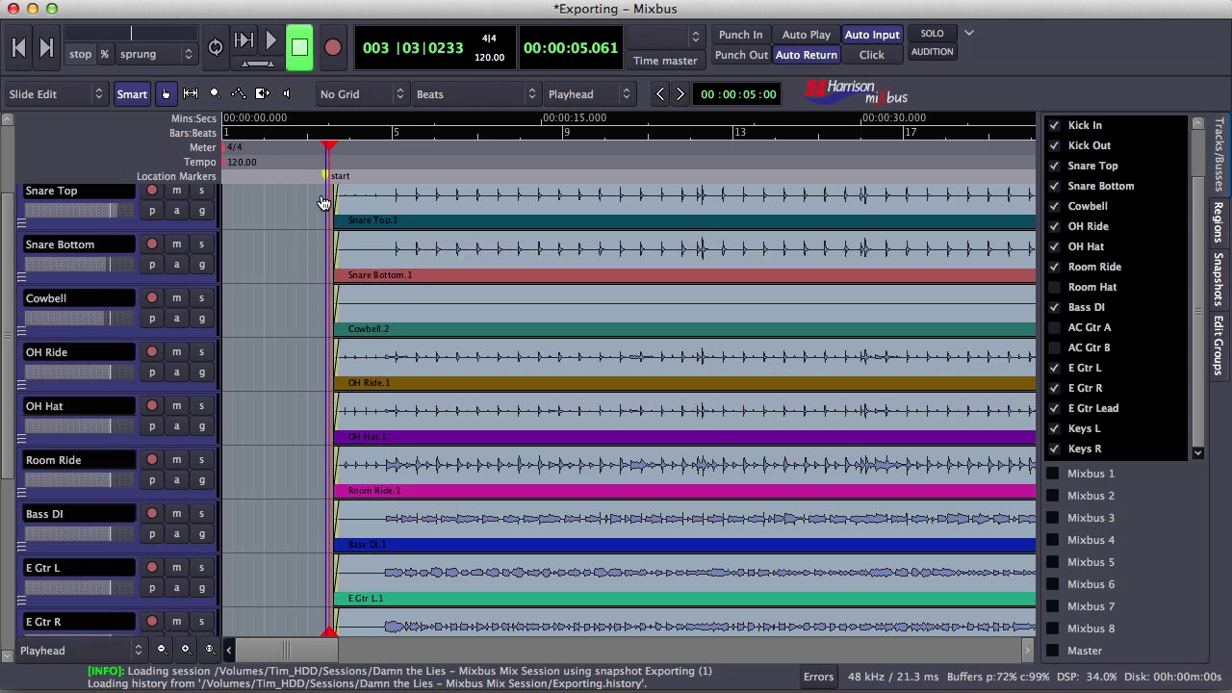
left_click(327, 183)
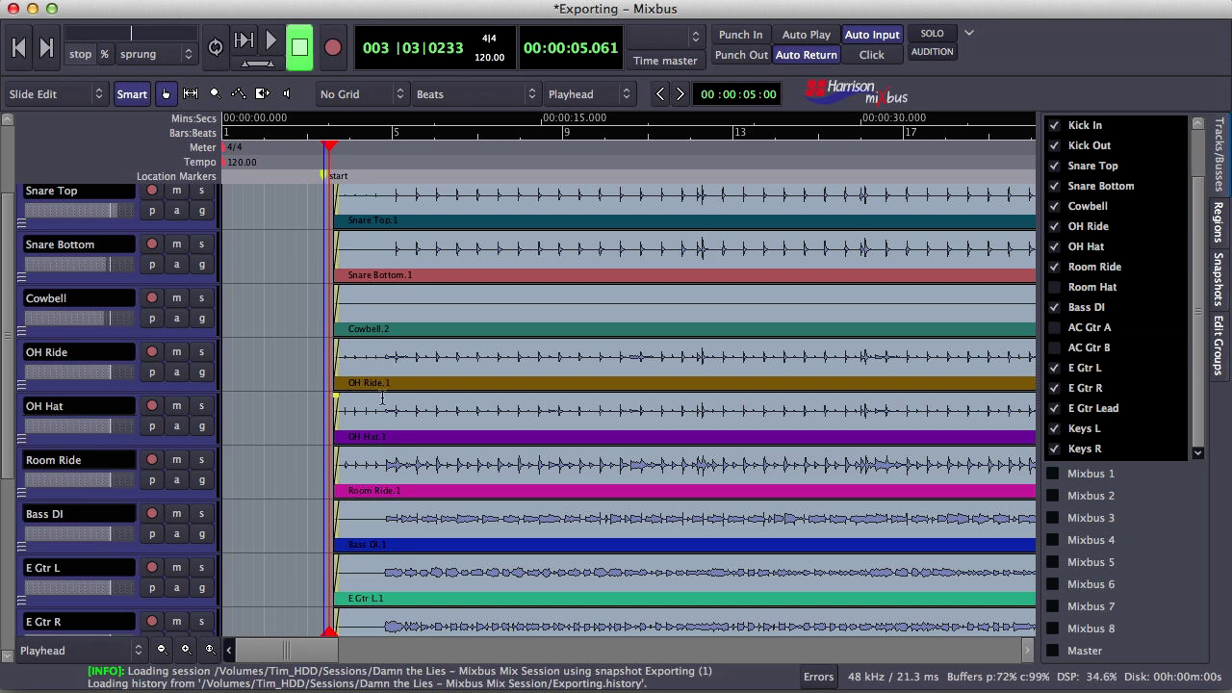
Bring up the File menu's Export session to audiofile dialog
left_click(183, 2)
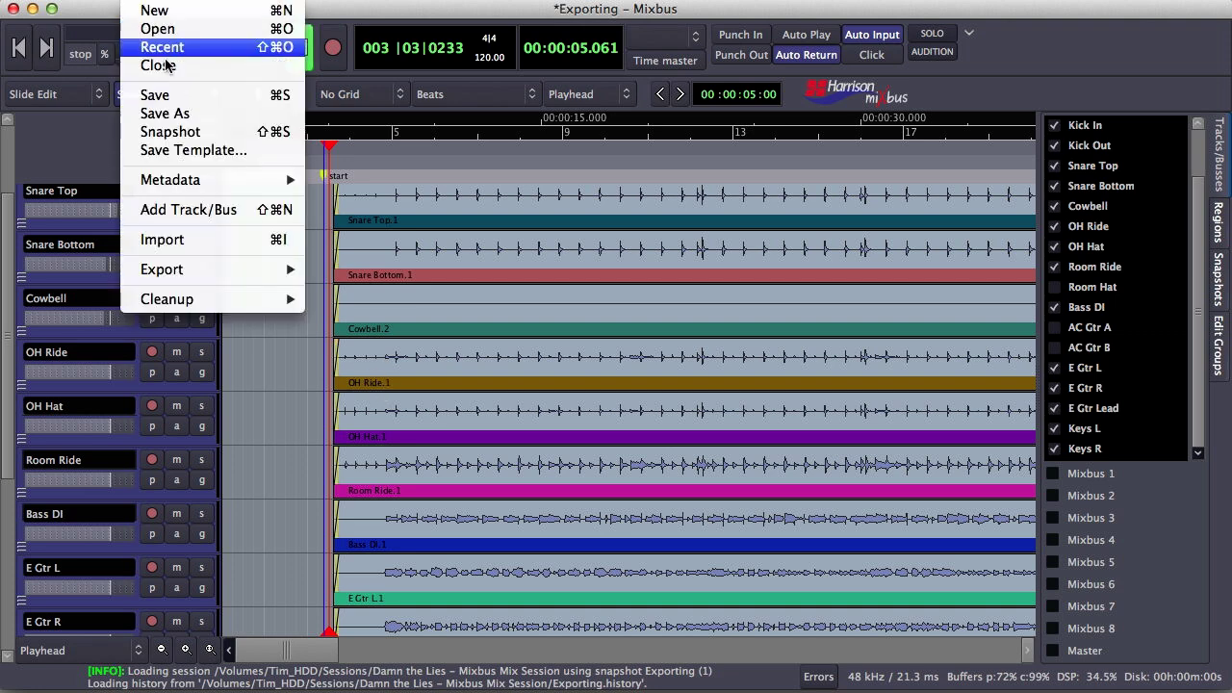
mouse_move(183, 270)
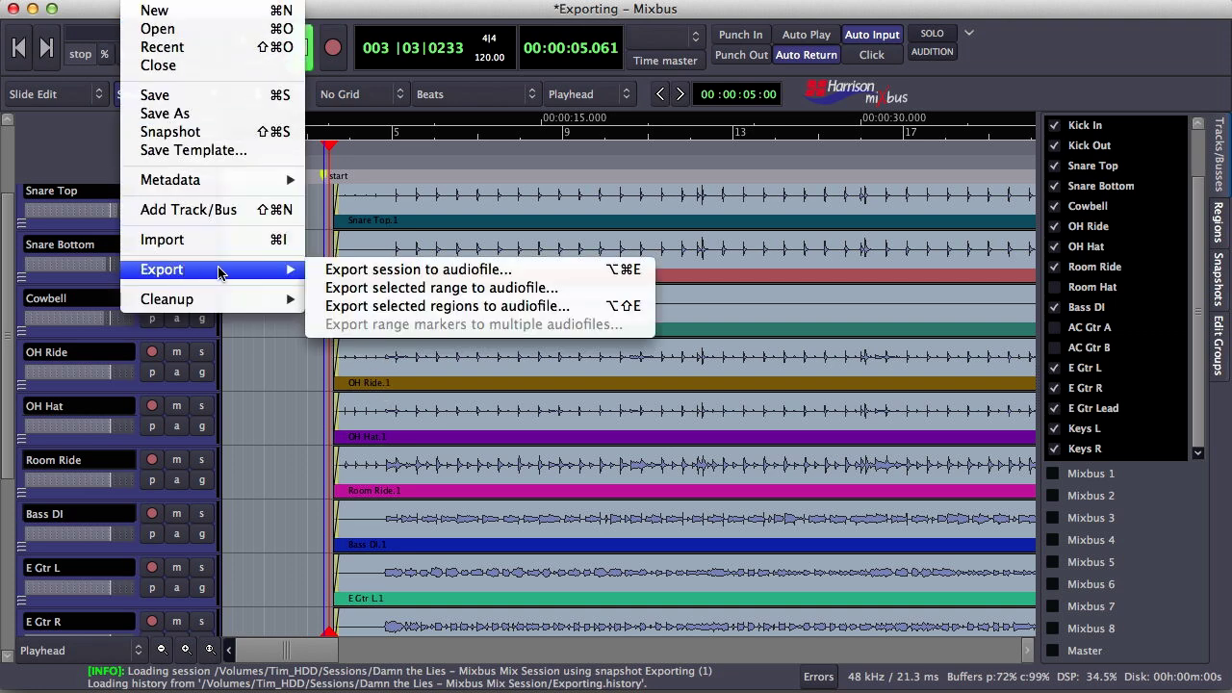
left_click(383, 277)
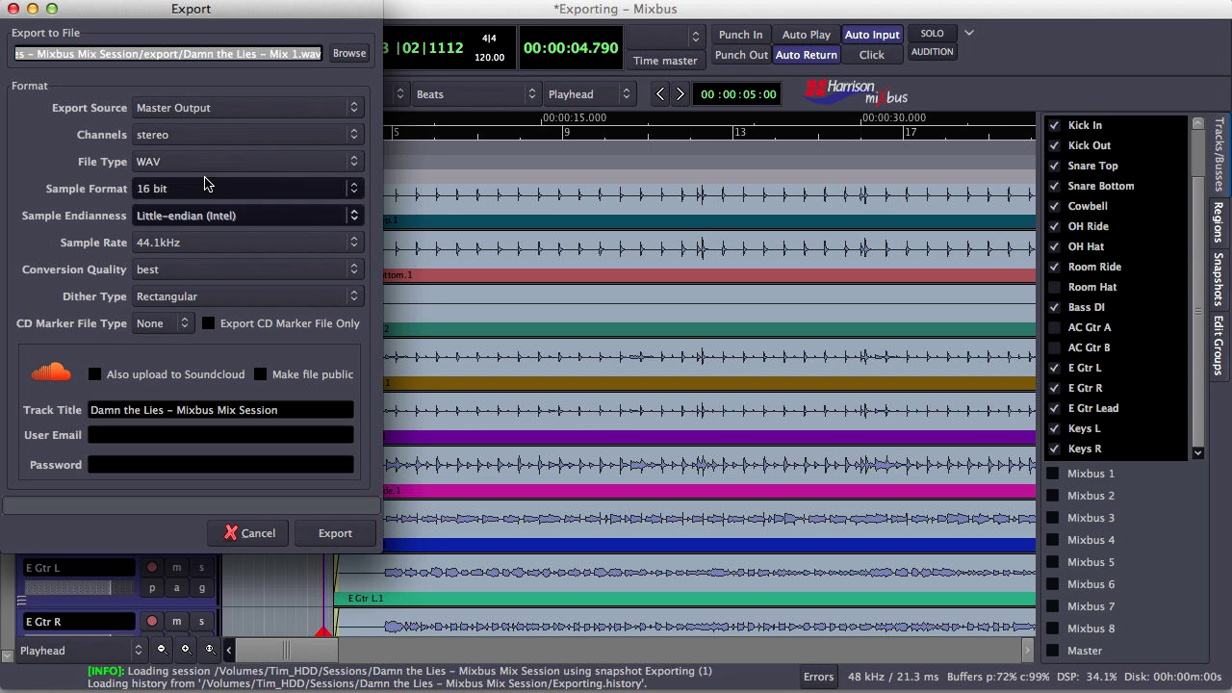
Keep WAV as the file type and set the sample format to 16 bit
left_click(210, 171)
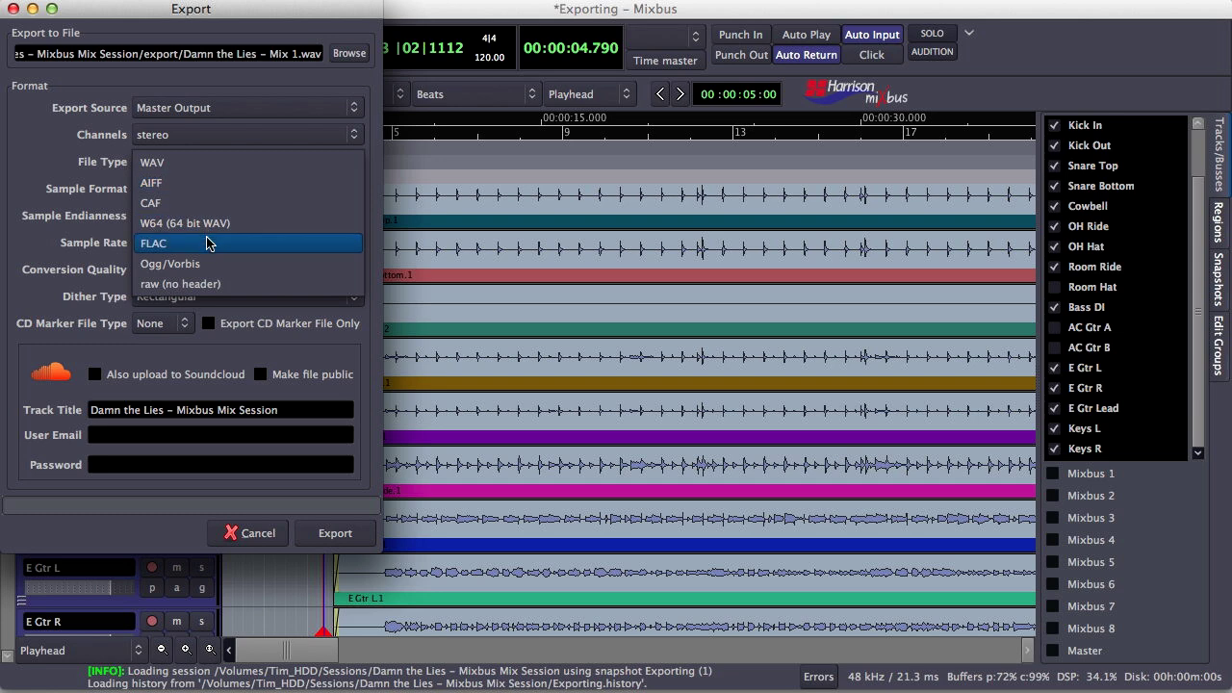
left_click(212, 169)
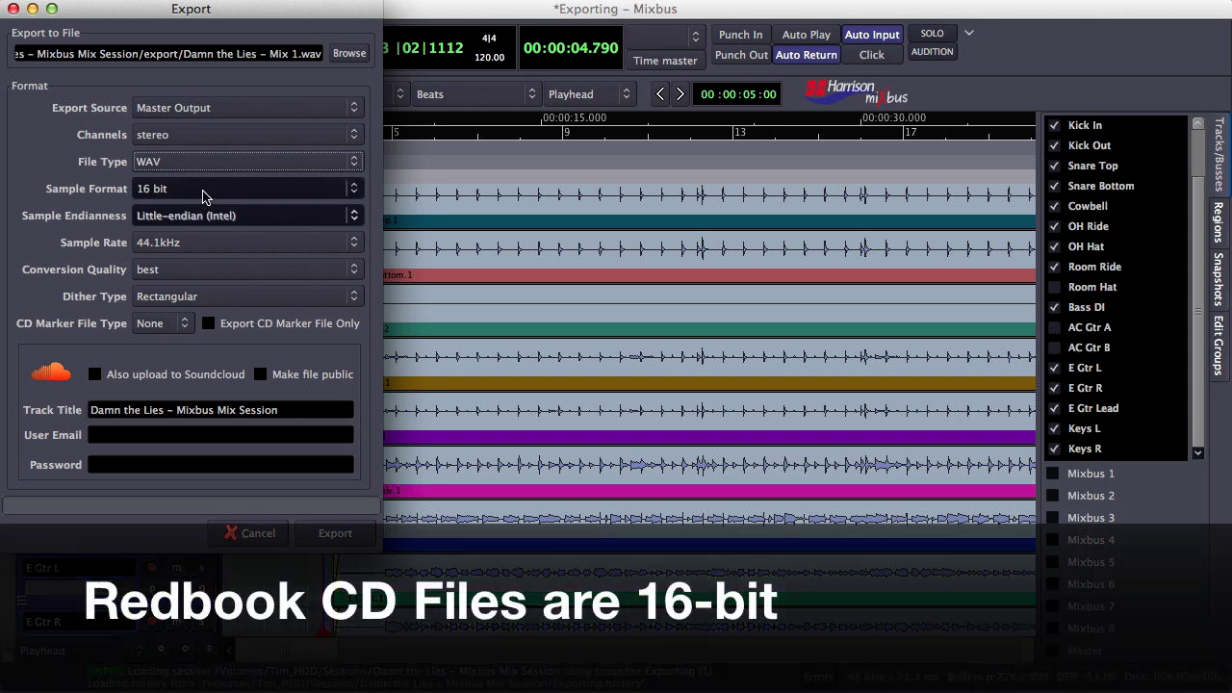
left_click(202, 196)
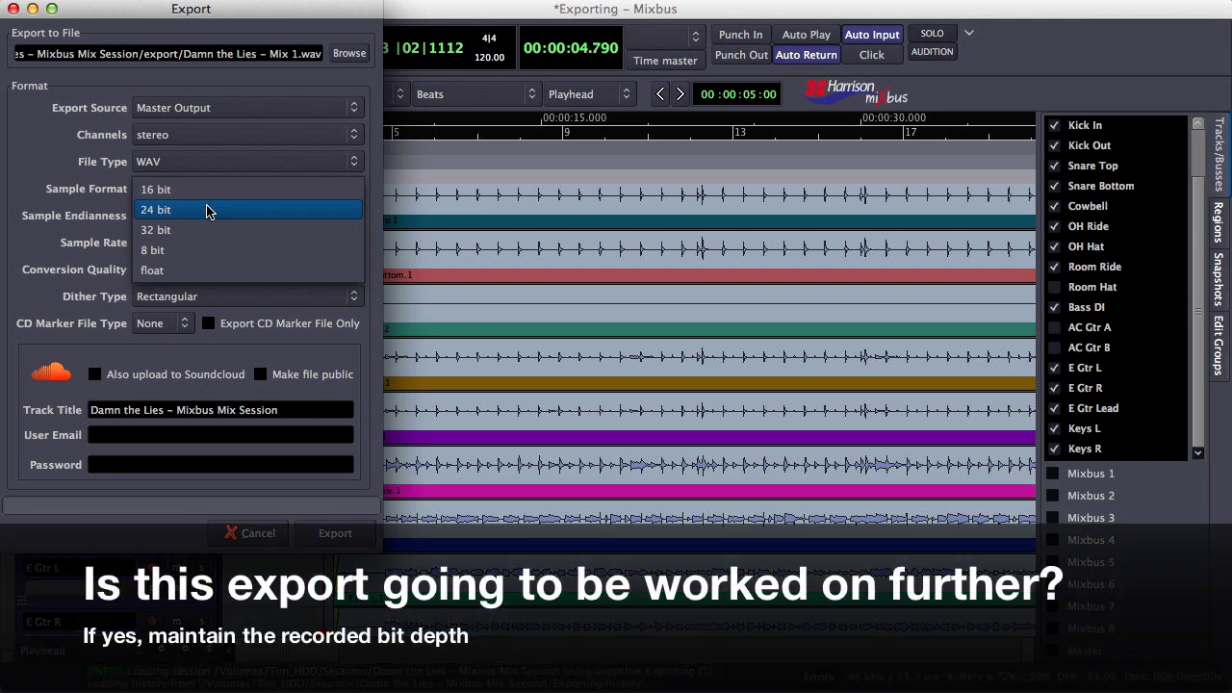
left_click(208, 211)
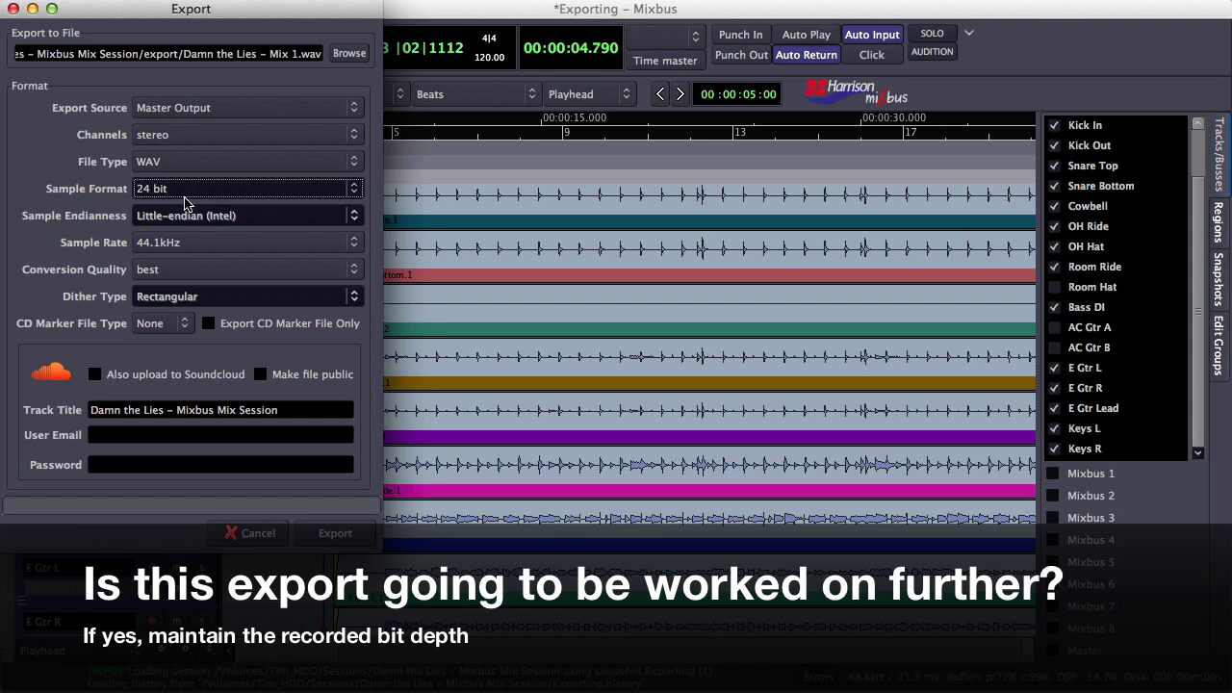
left_click(187, 196)
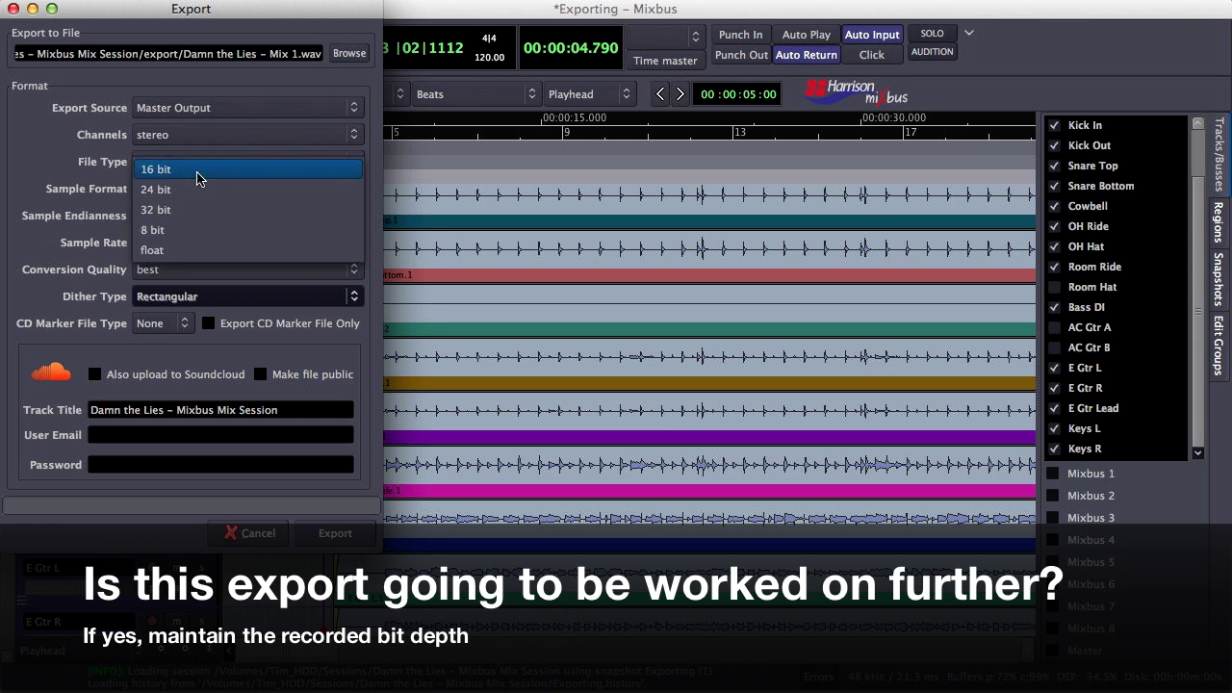
left_click(197, 179)
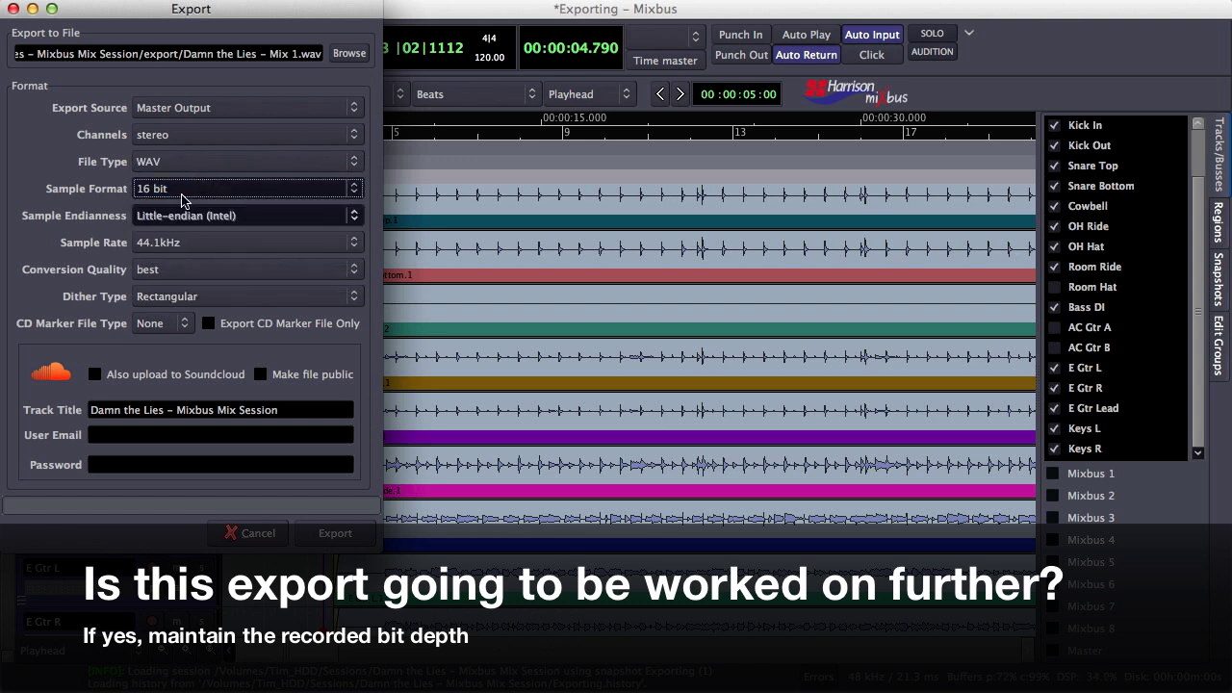
left_click(178, 248)
left_click(168, 258)
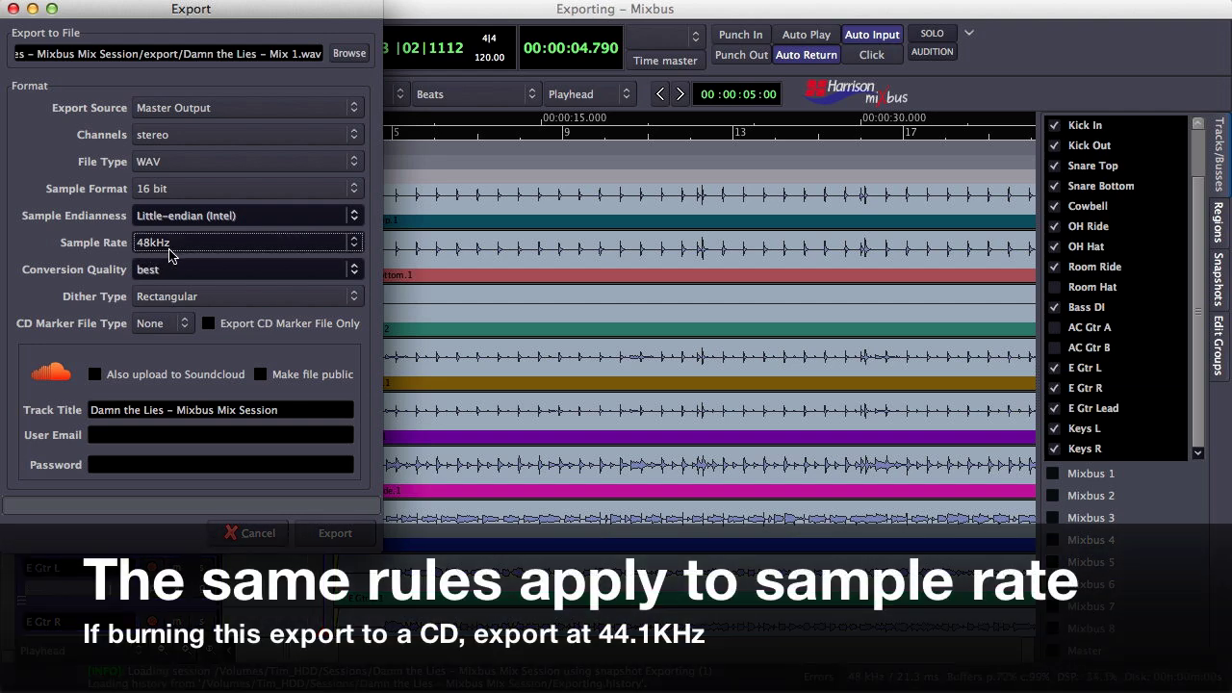
left_click(197, 251)
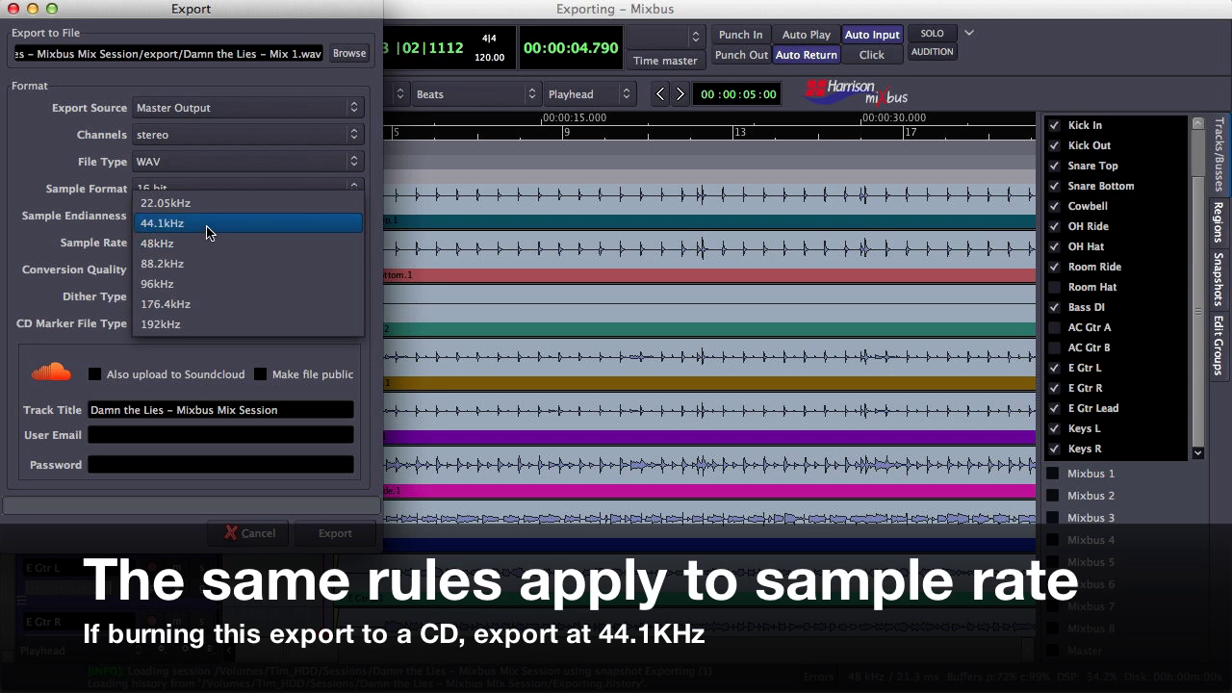
left_click(207, 233)
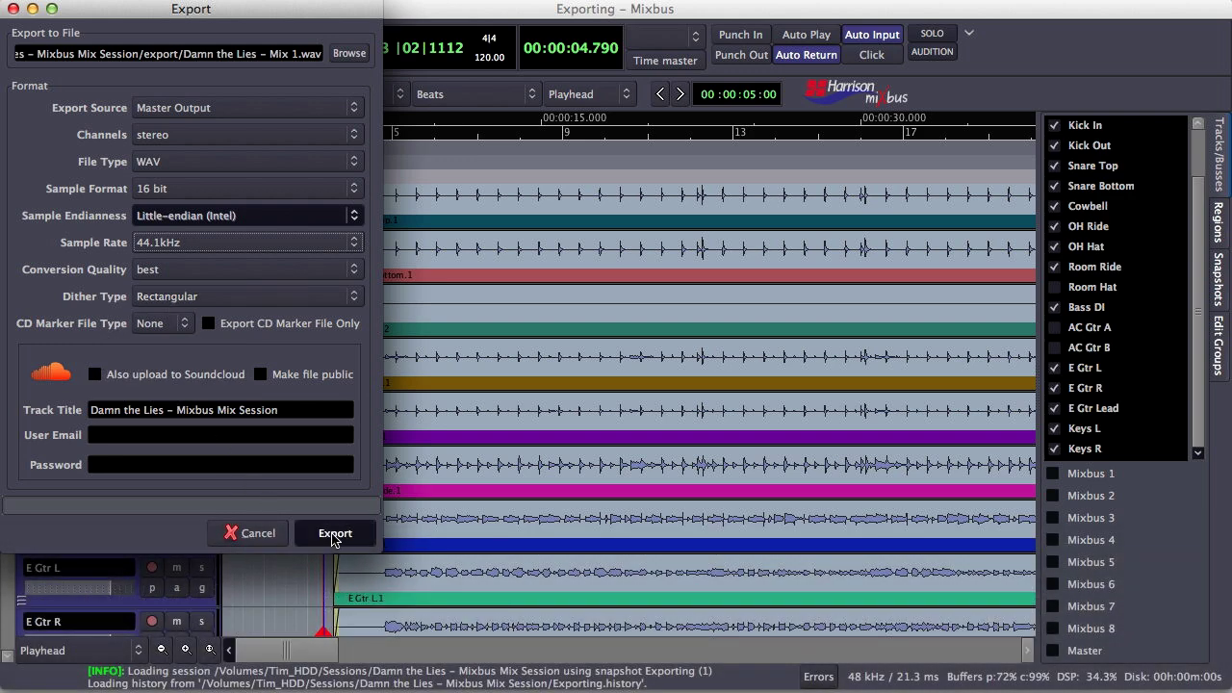
Export the master mix, then enable Soundcloud upload with track title 'Damn the Lies – Mix 1'
left_click(333, 537)
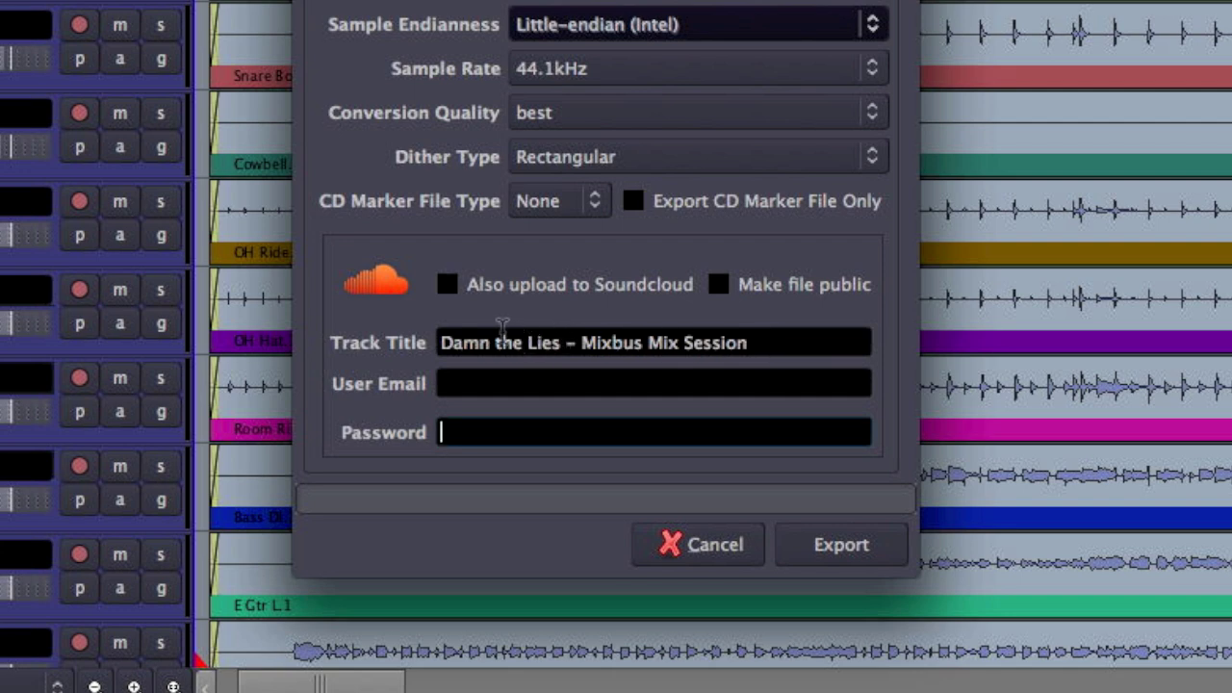
left_click(446, 289)
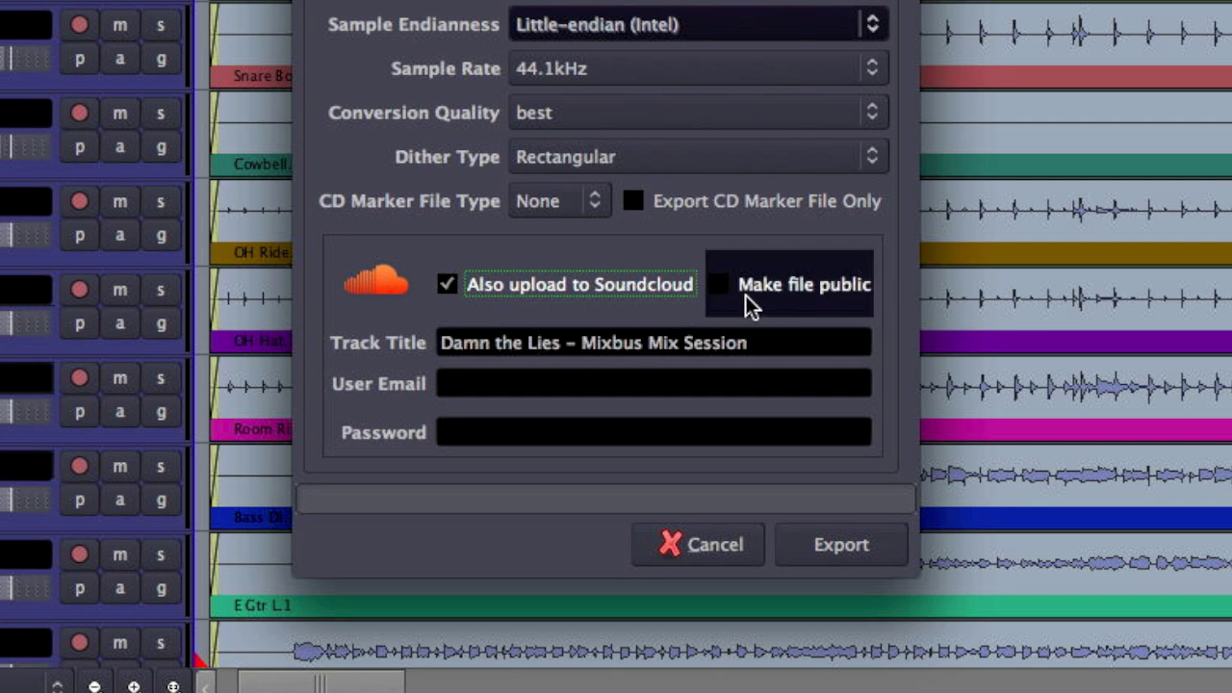
left_click_drag(776, 344, 646, 349)
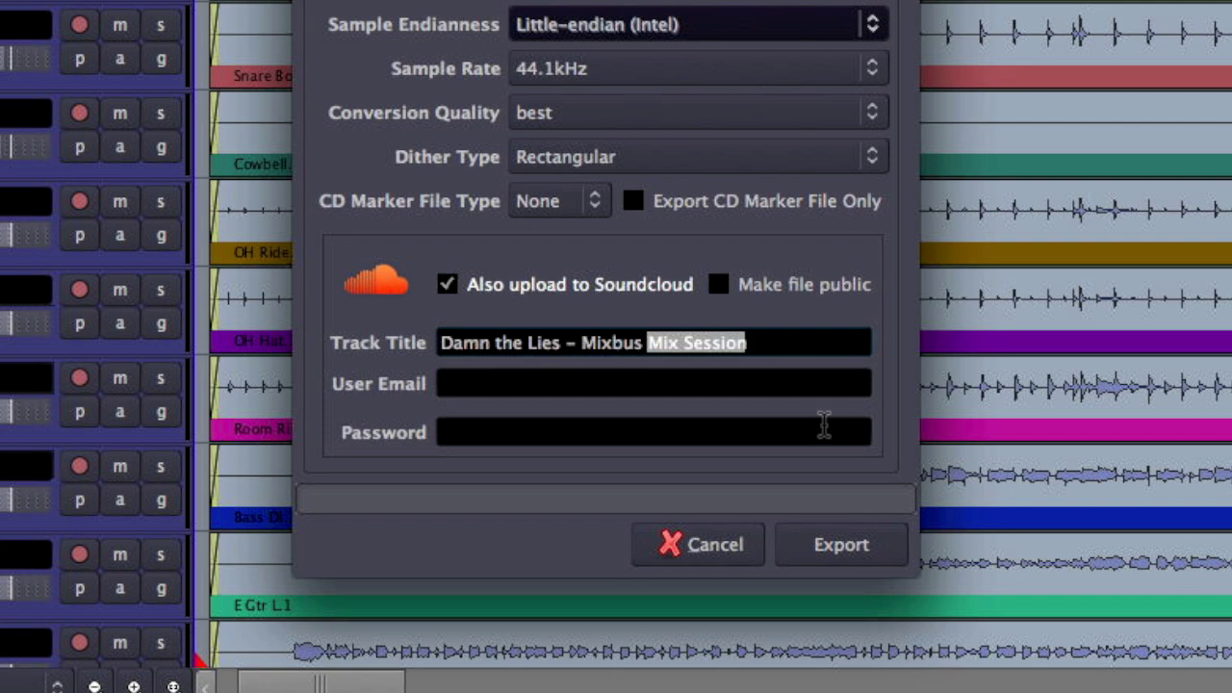
key("BackSpace")
key("BackSpace")
key("BackSpace")
key("BackSpace")
key("BackSpace")
type("1")
Enter the Soundcloud account e-mail and password and export with the upload
key("Tab")
key("Tab")
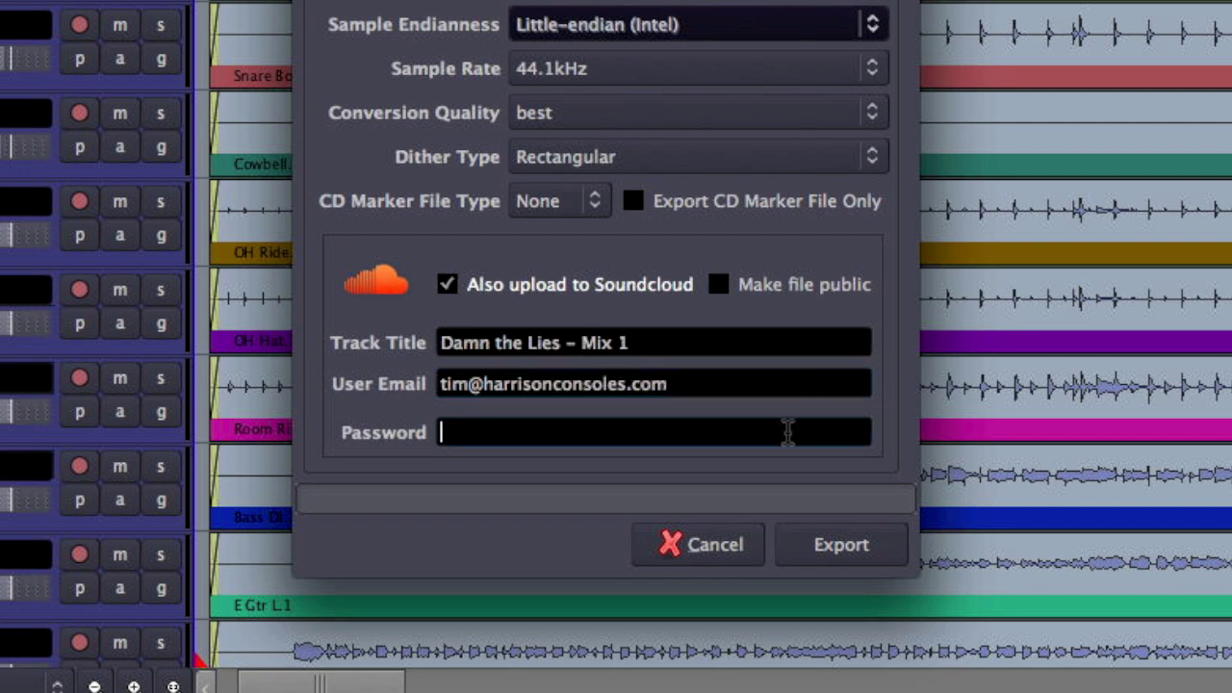
left_click(835, 548)
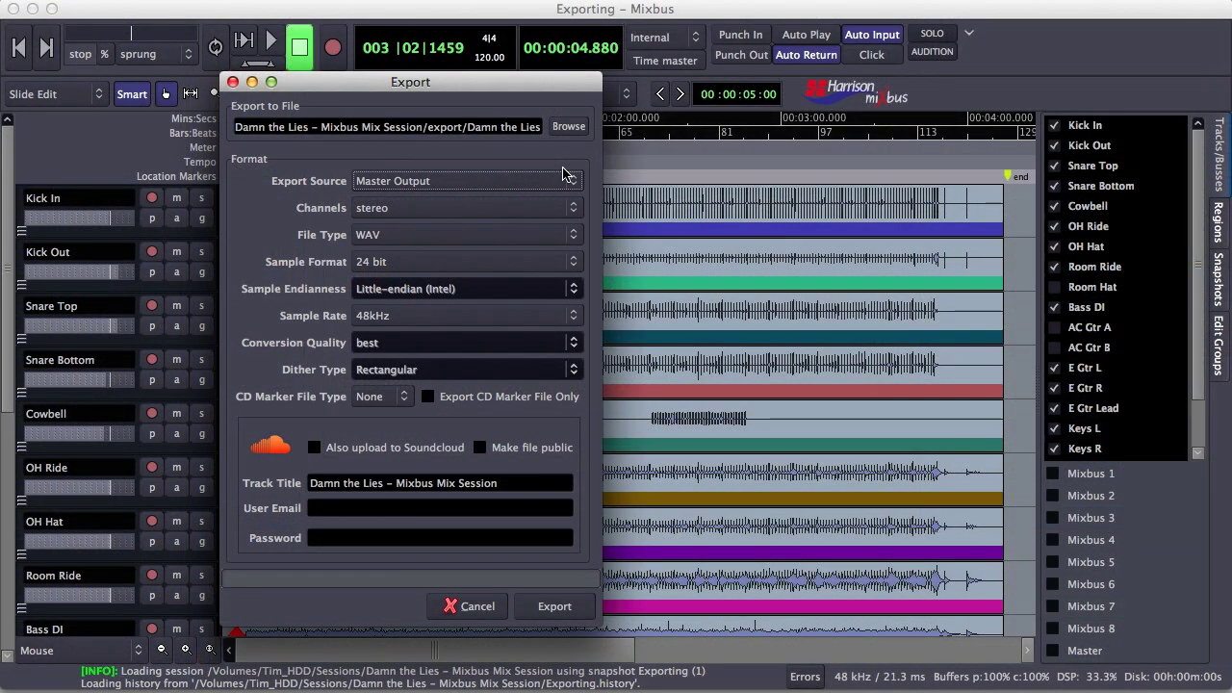
Set the export source to Custom Selection, trying mono before returning to stereo
left_click(548, 182)
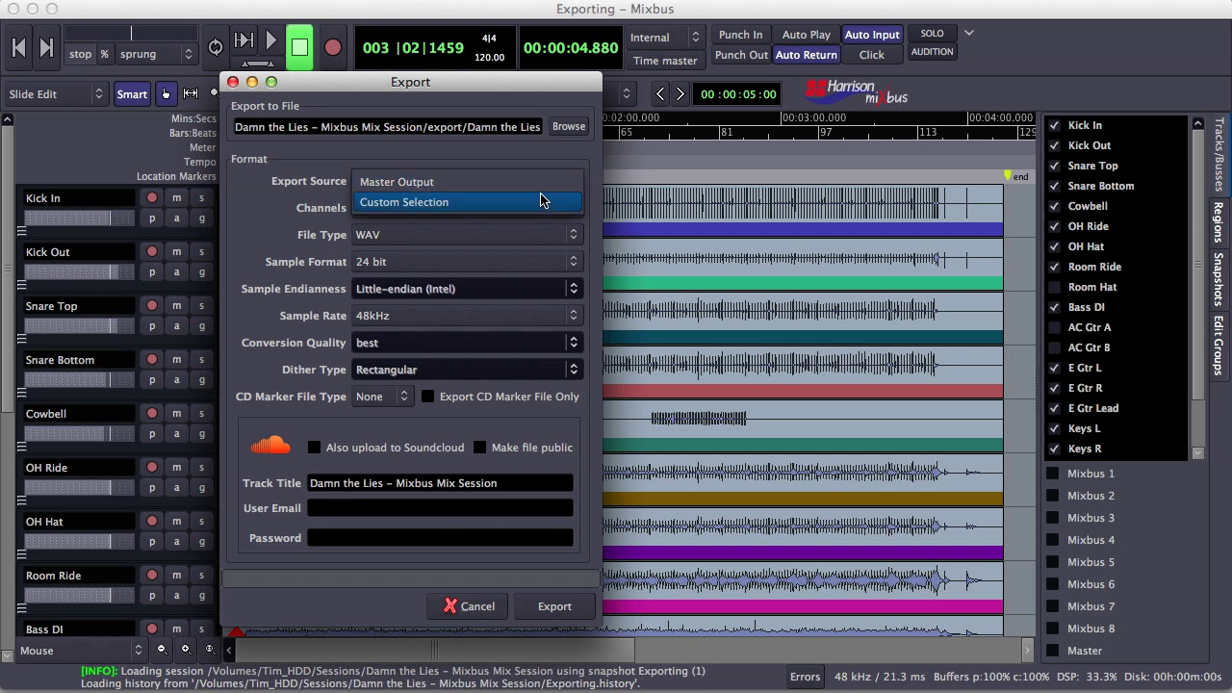
left_click(541, 203)
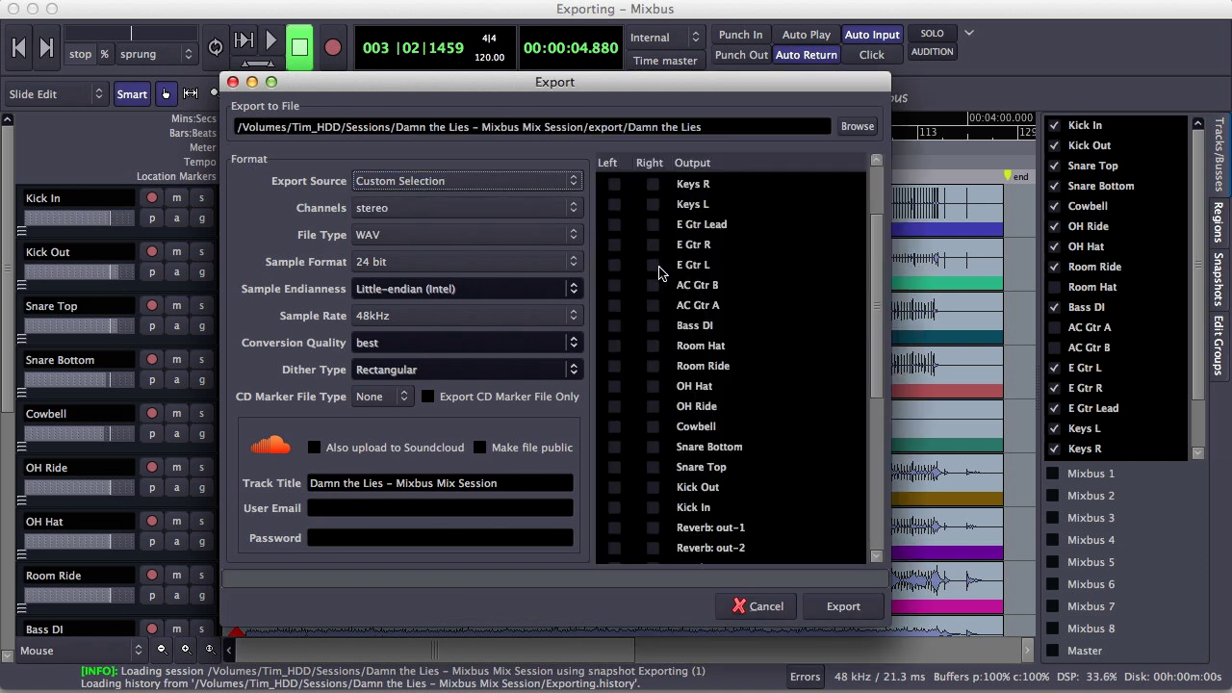
left_click(534, 208)
left_click(545, 230)
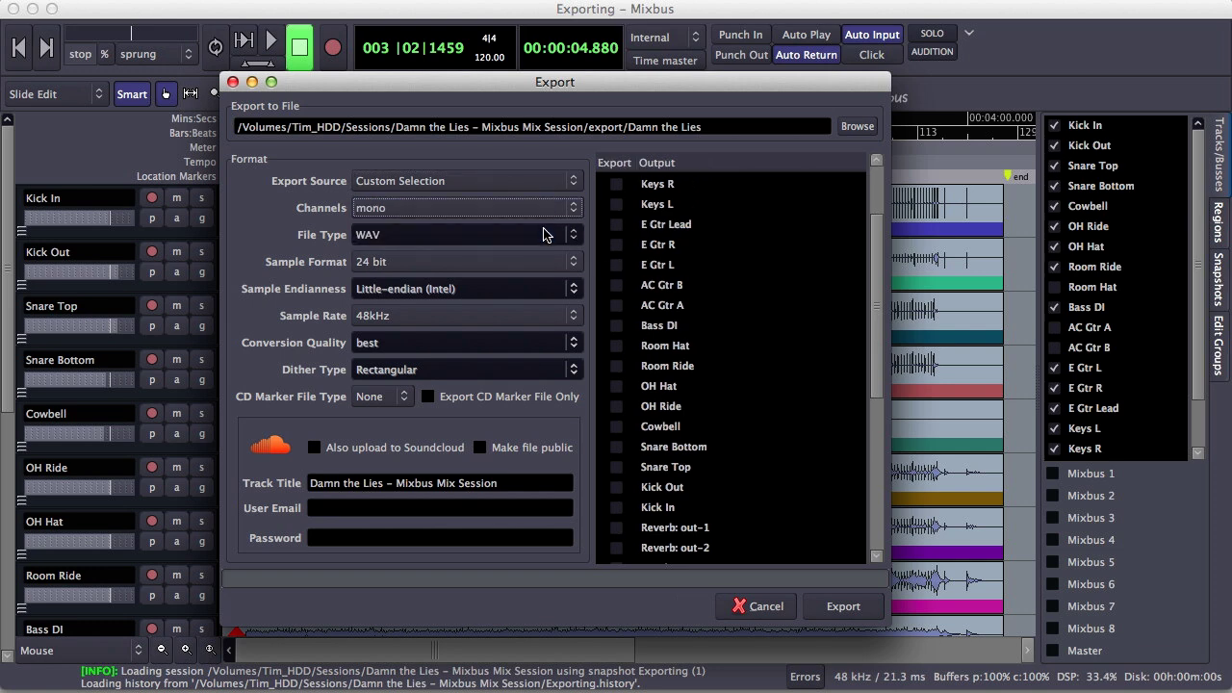
left_click(534, 208)
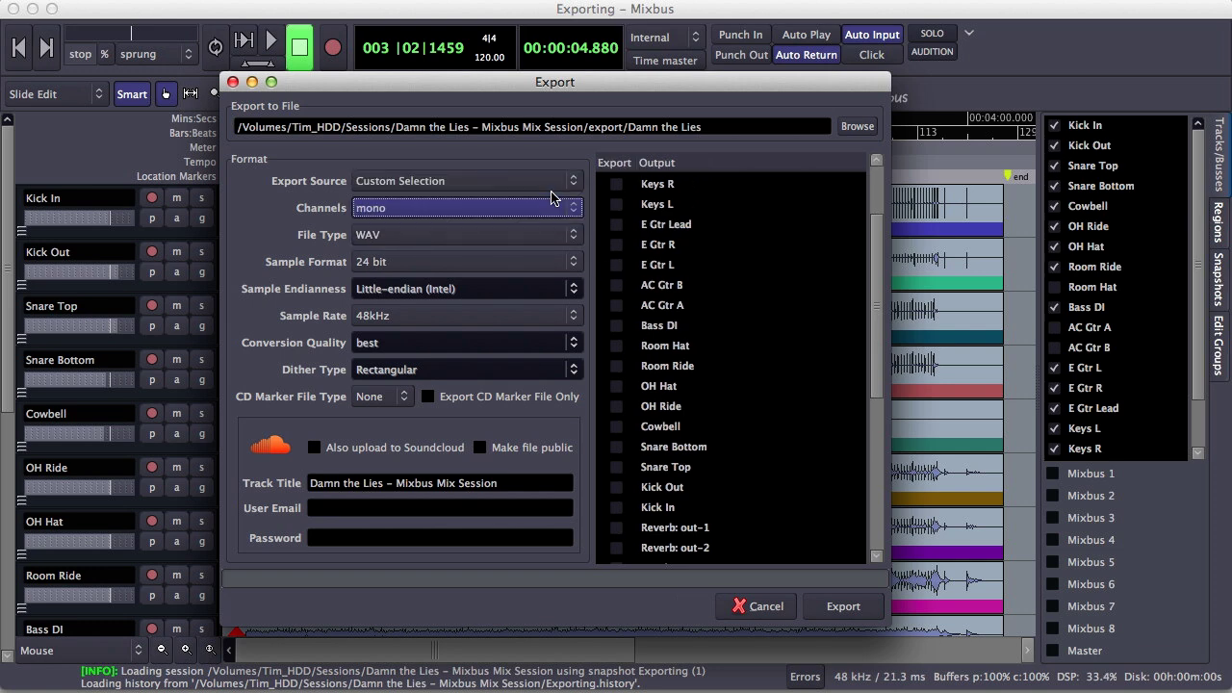
left_click(535, 181)
Use Drums: out-1 as left and Drums: out-2 as right, with channels set to mono
scroll(752, 318, "down", 5)
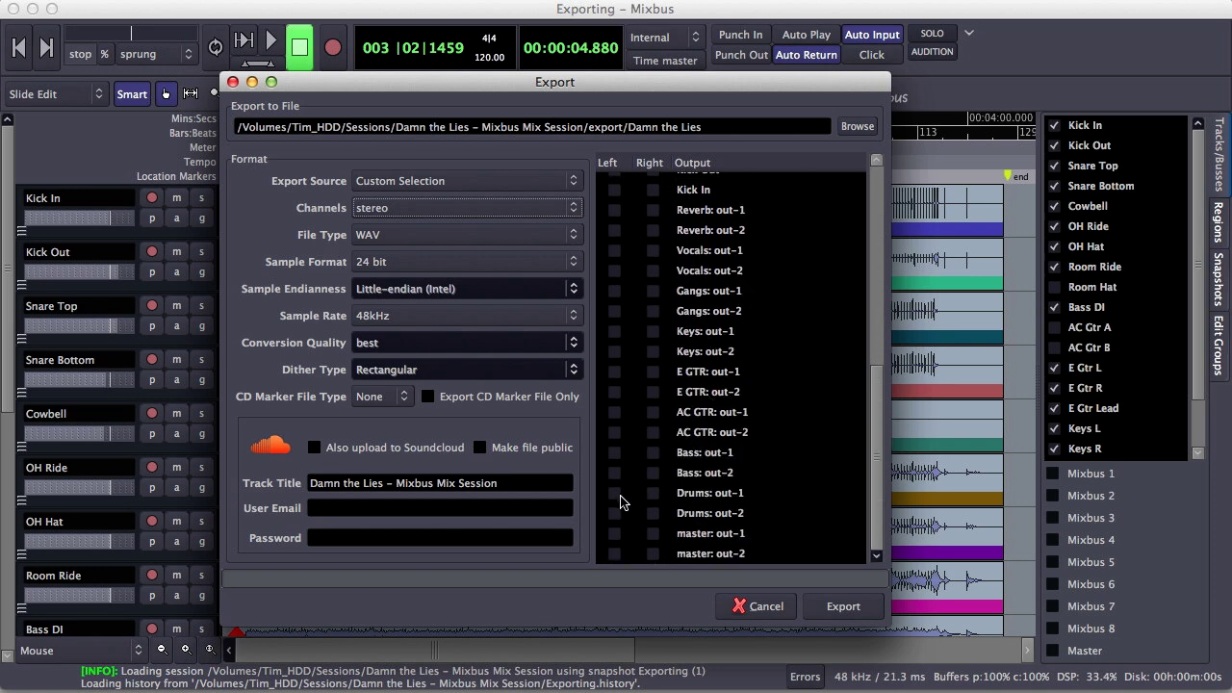
left_click(615, 493)
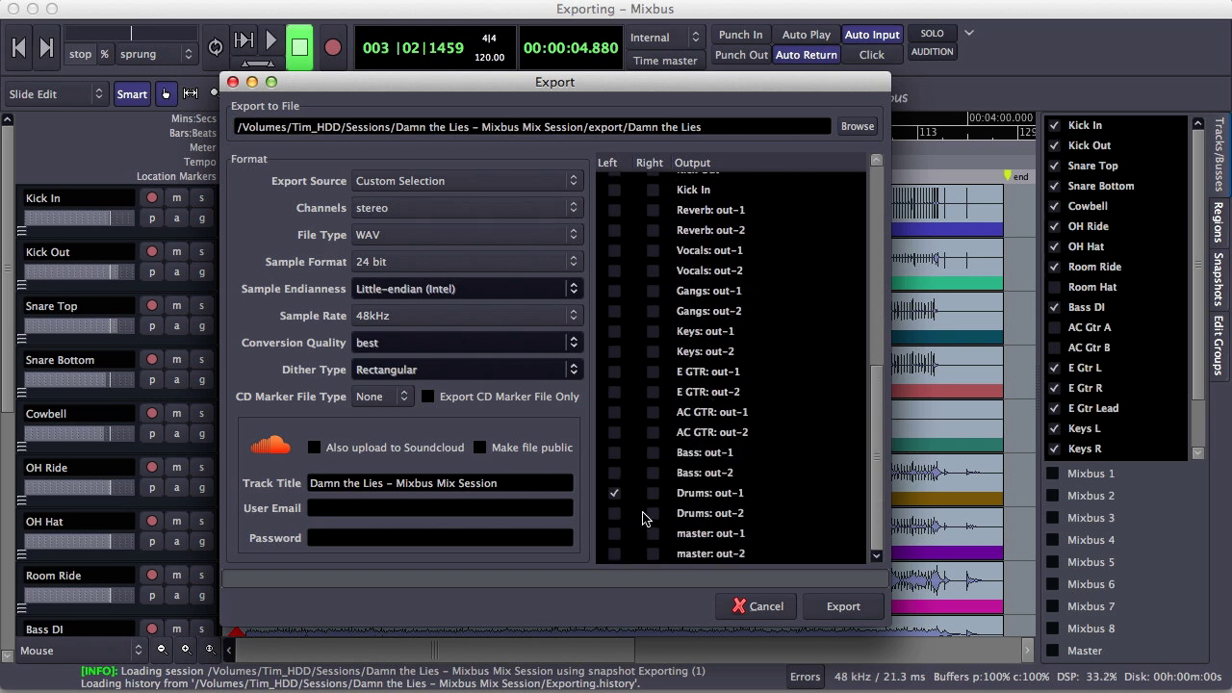
left_click(652, 513)
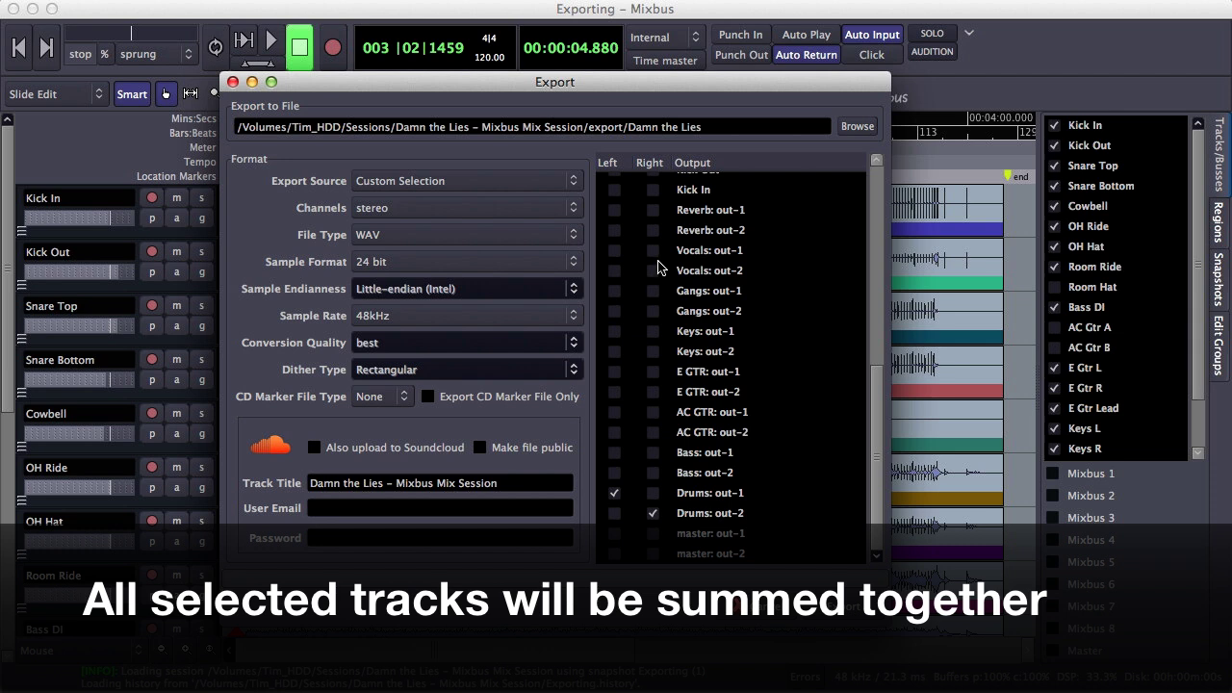
left_click(549, 219)
left_click(553, 234)
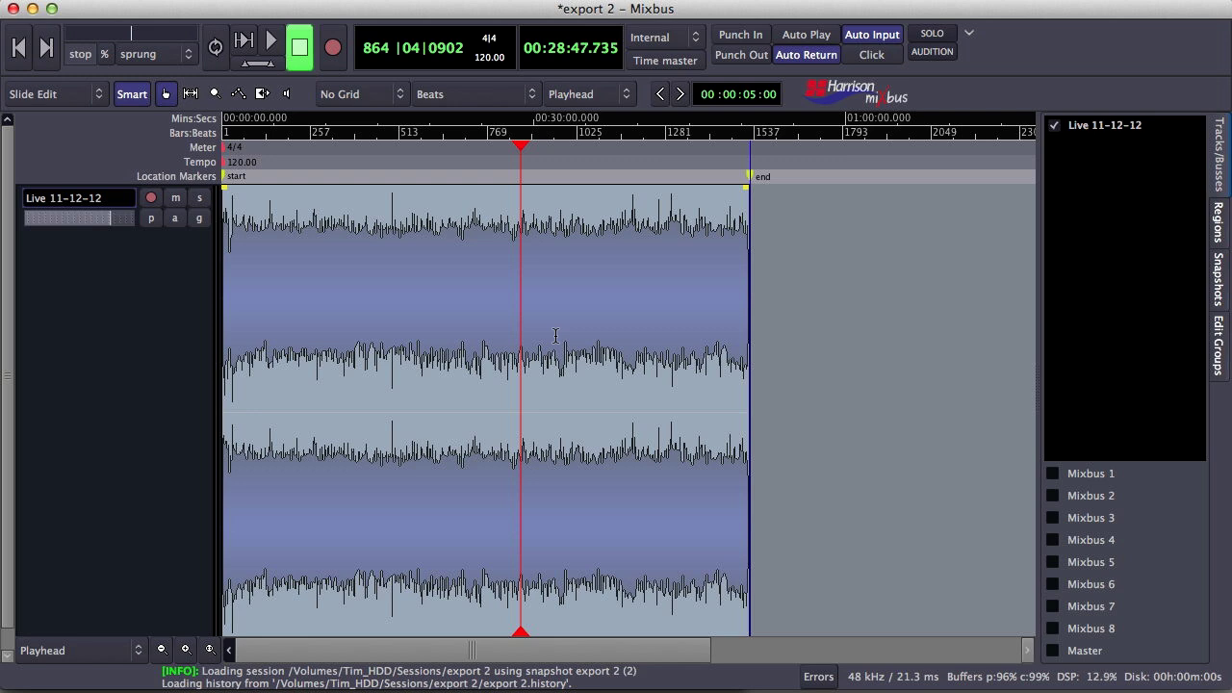
Mark roughly 00:30:38–00:36:31 on the Live 11-12-12 track and open Export range for it
key("equal")
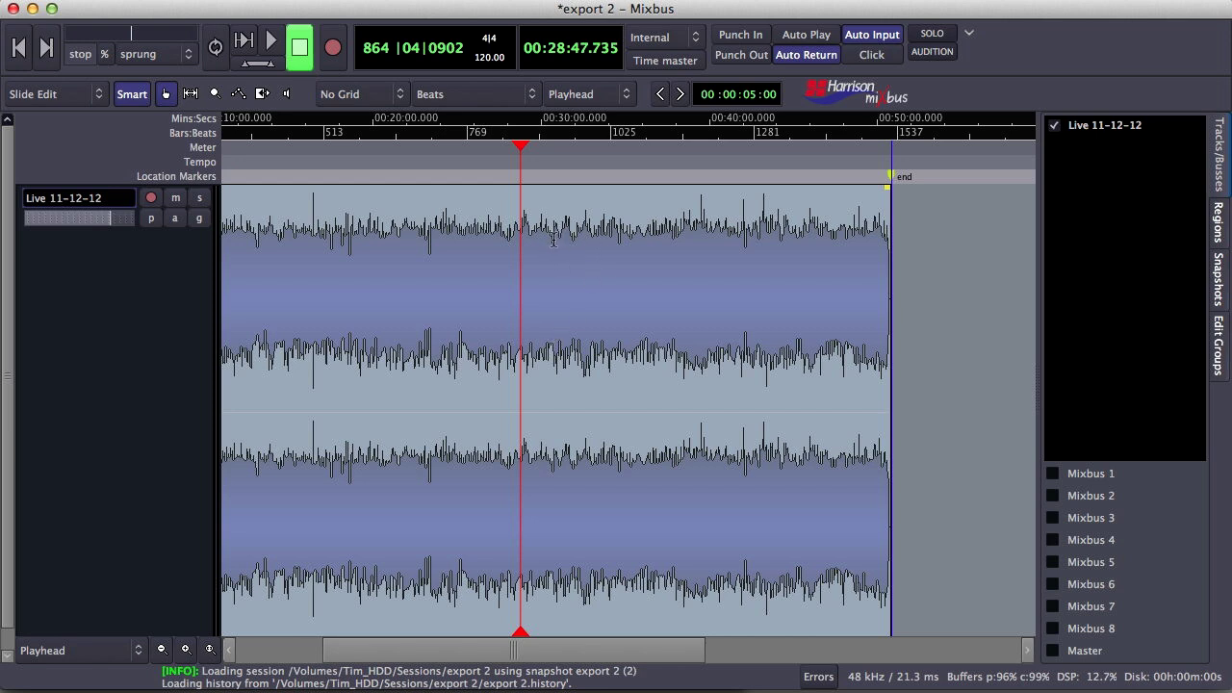
left_click_drag(537, 237, 649, 265)
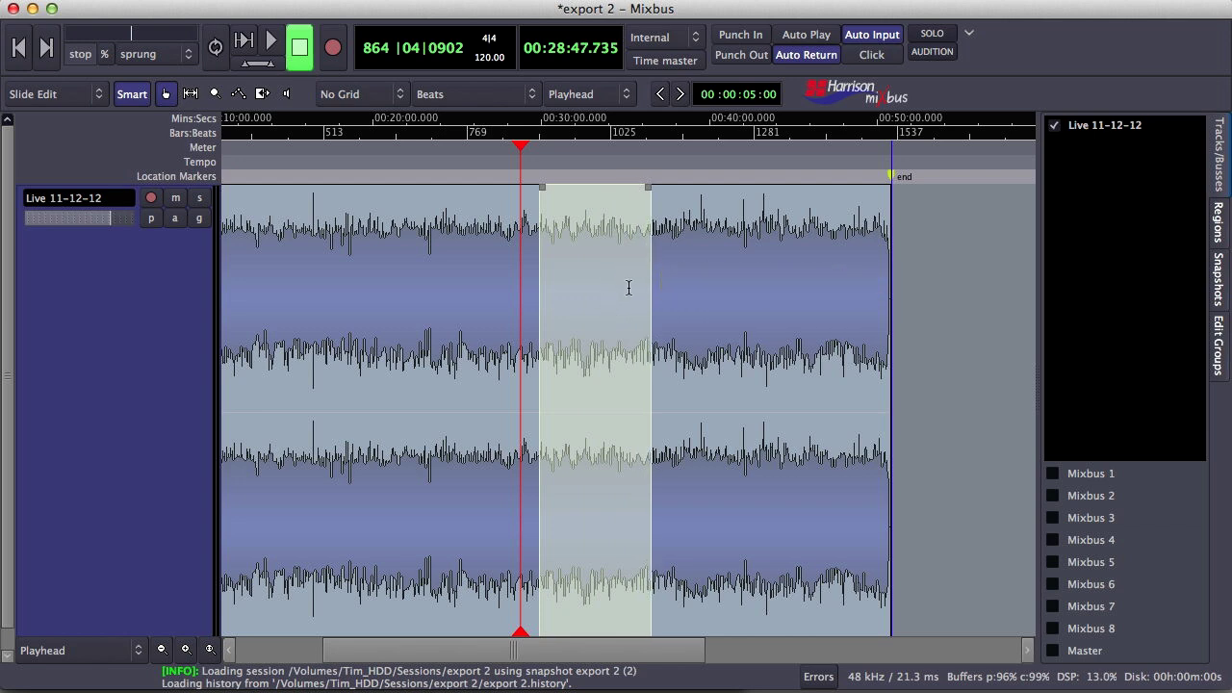
right_click(594, 241)
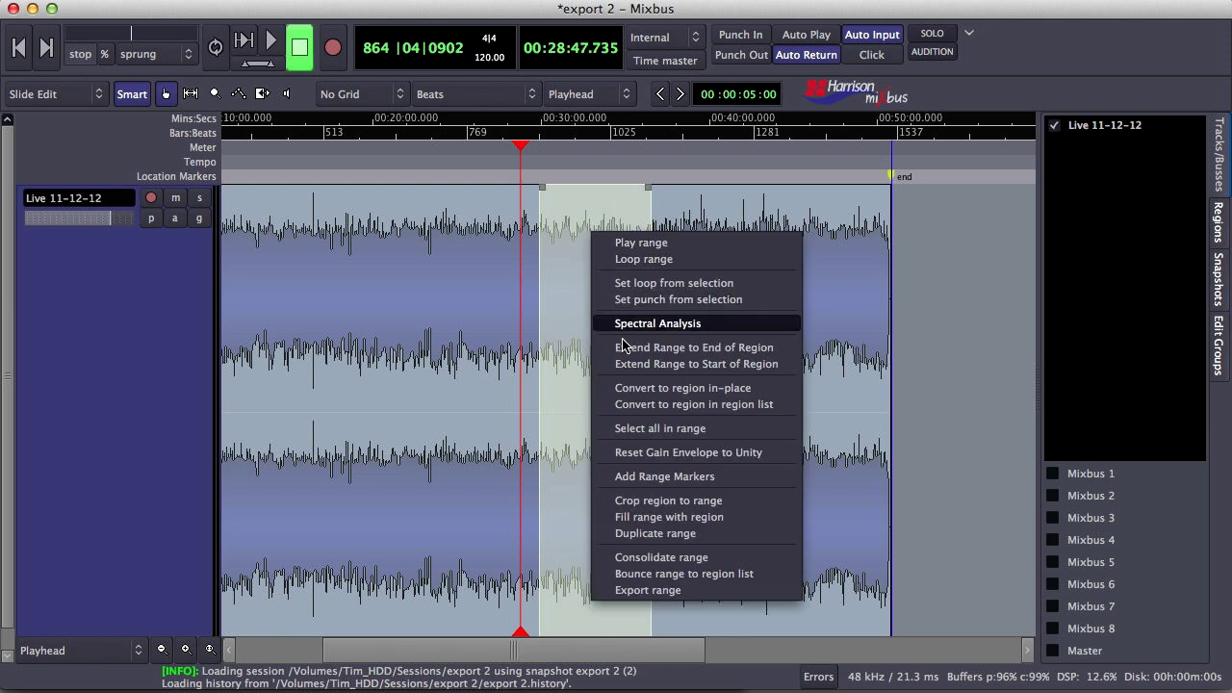
left_click(671, 597)
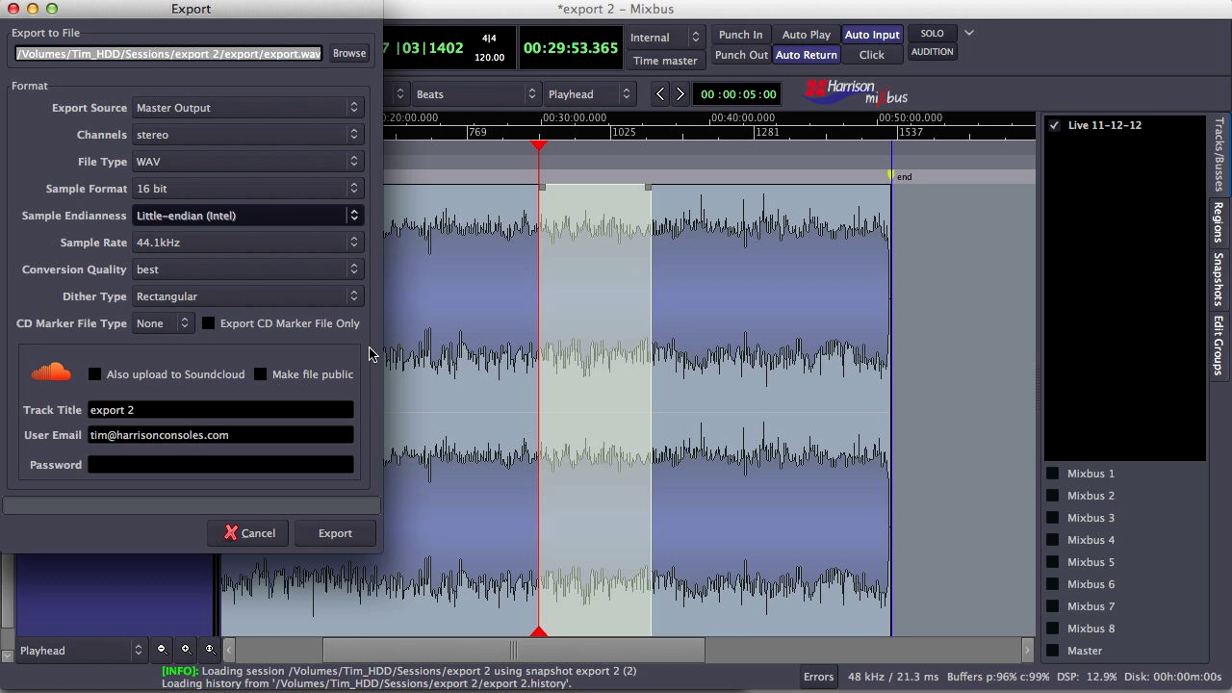
Rename the export file to 'Live Mix Song 4.wav' and render the range as a 16 bit, 44.1kHz WAV
left_click(298, 54)
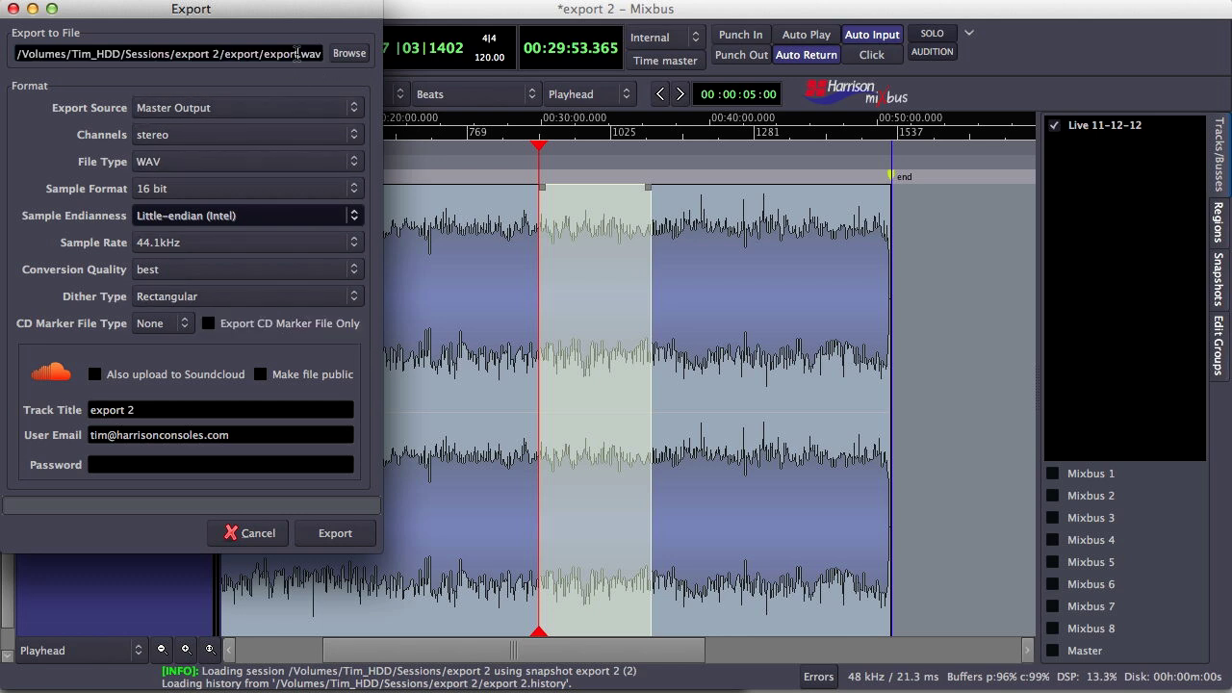
key("BackSpace")
key("BackSpace")
key("BackSpace")
key("BackSpace")
key("BackSpace")
key("BackSpace")
type("L")
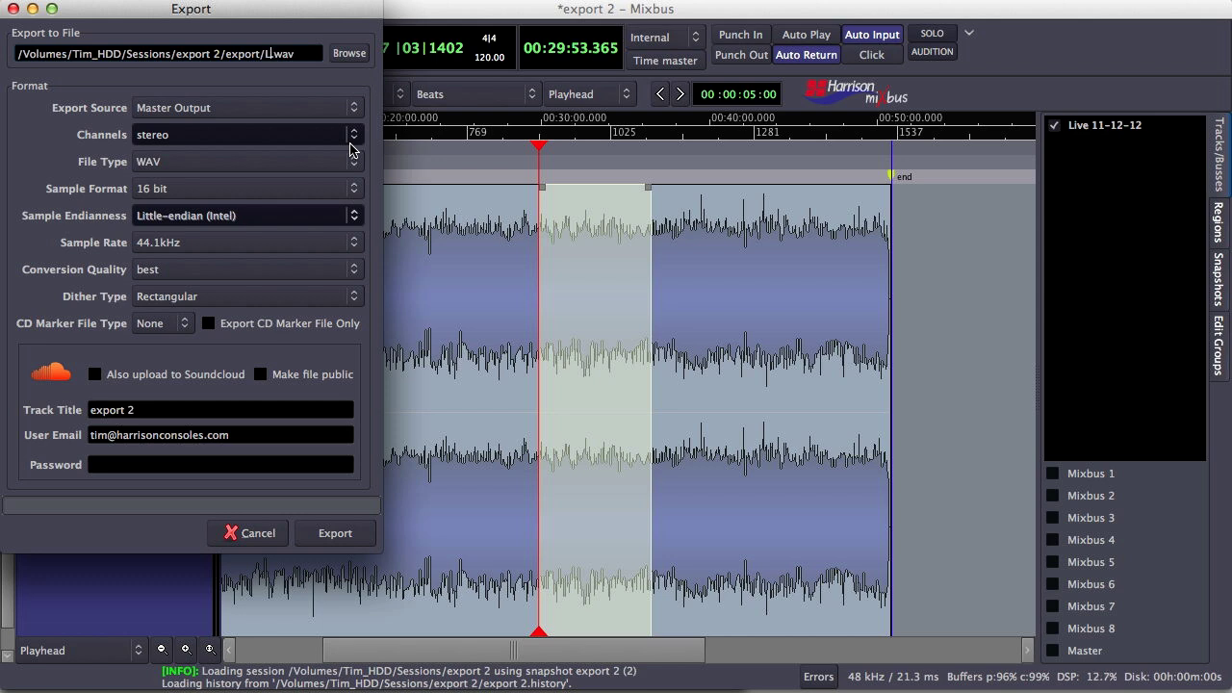
type("ive Mix Song 4")
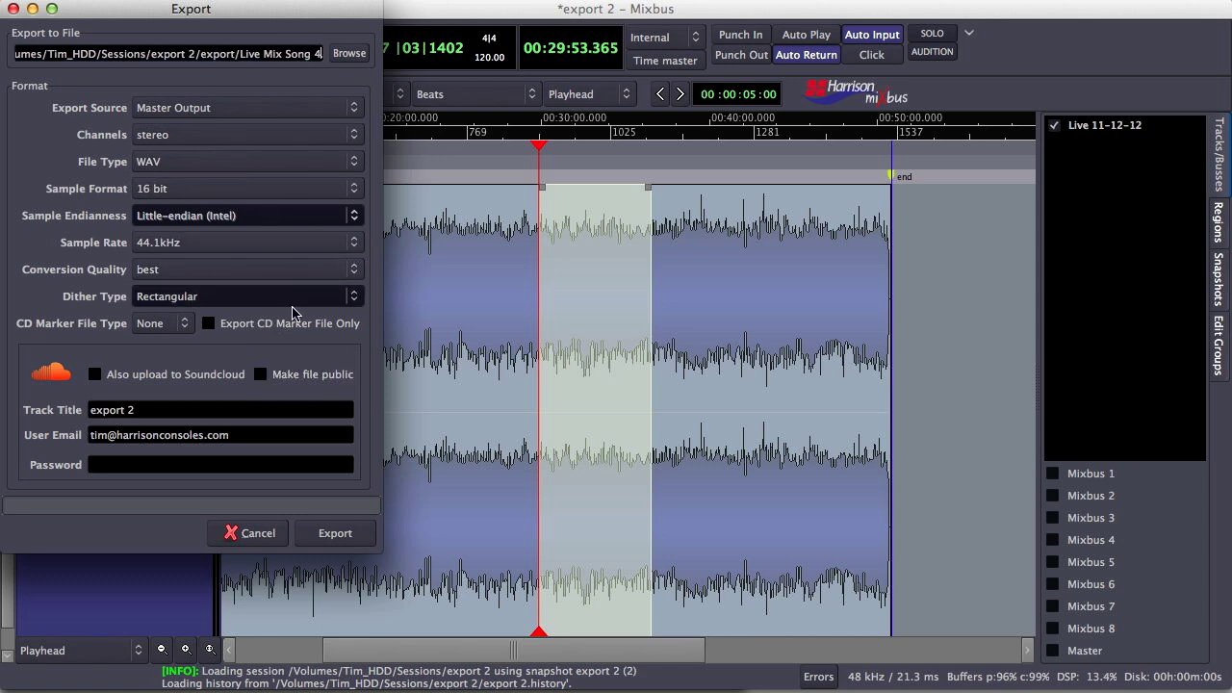
left_click(336, 535)
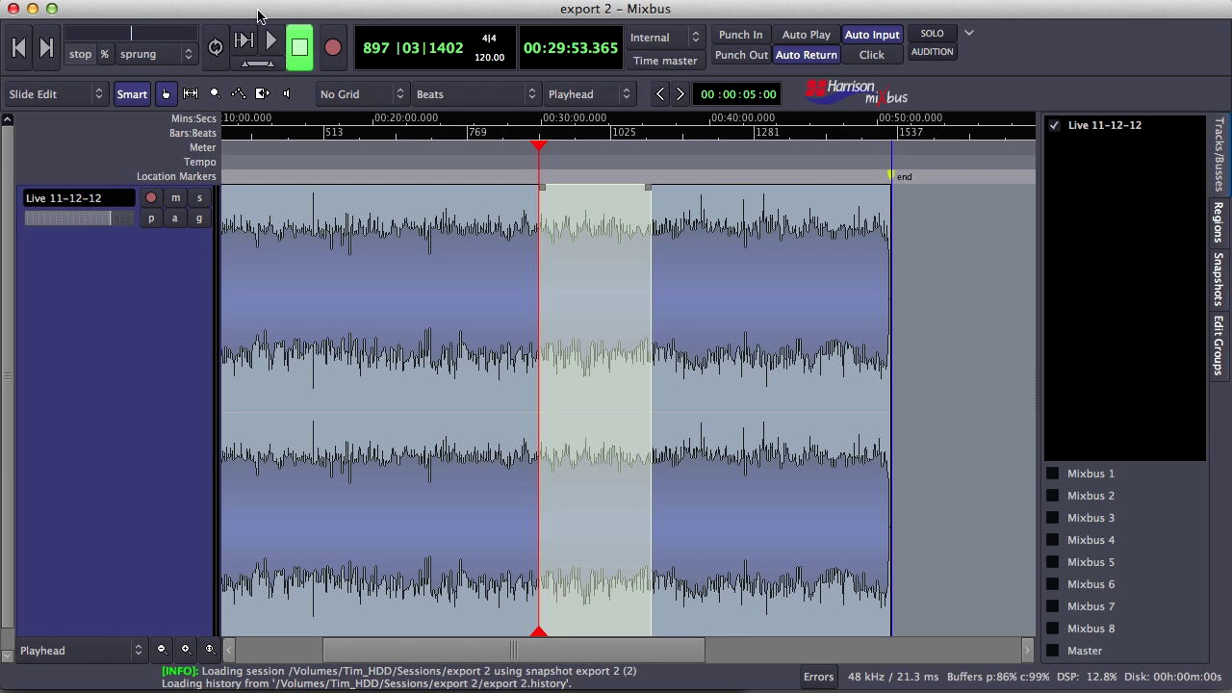
Reopen the settings via Session > Export > Export selected range to audiofile
left_click(154, 2)
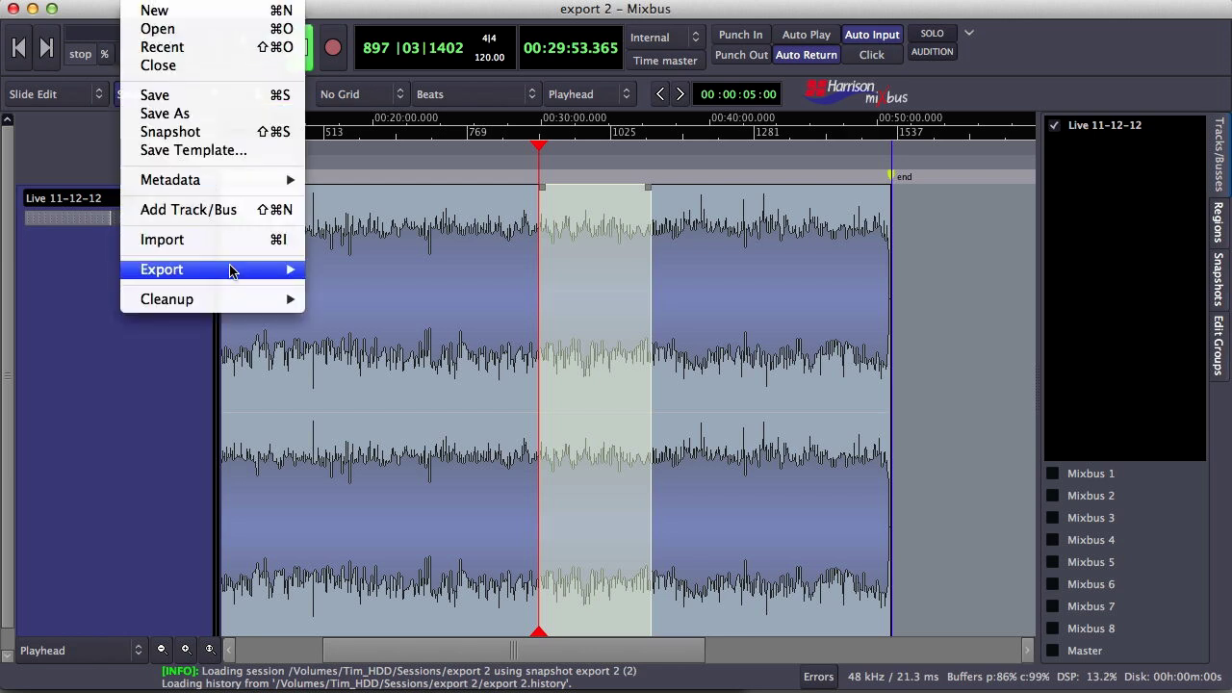
mouse_move(231, 272)
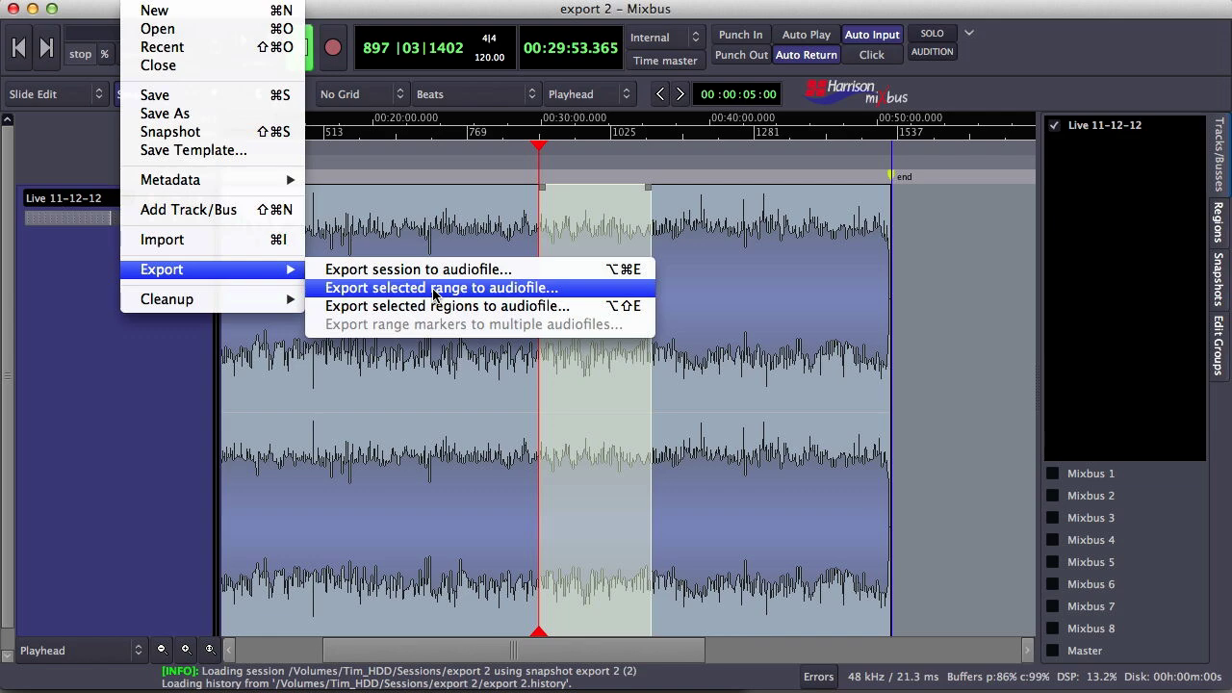
left_click(433, 289)
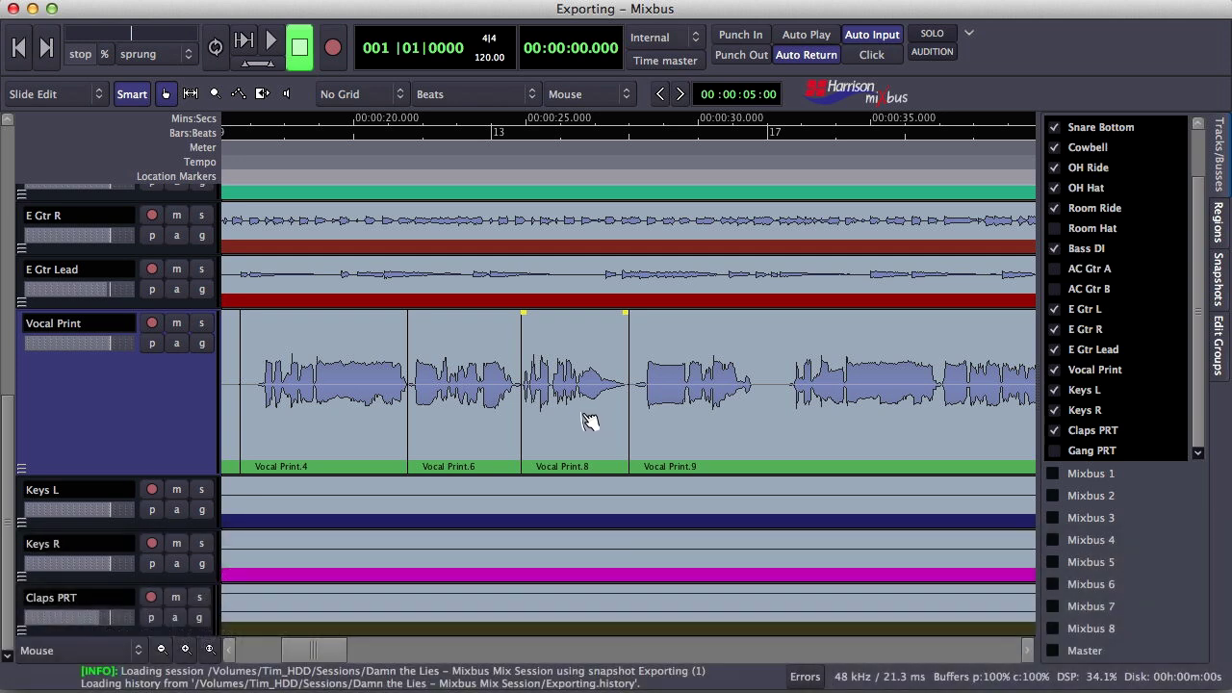
Bring up export settings for region Vocal Print.8 from its context menu, then dismiss them
right_click(590, 421)
mouse_move(606, 424)
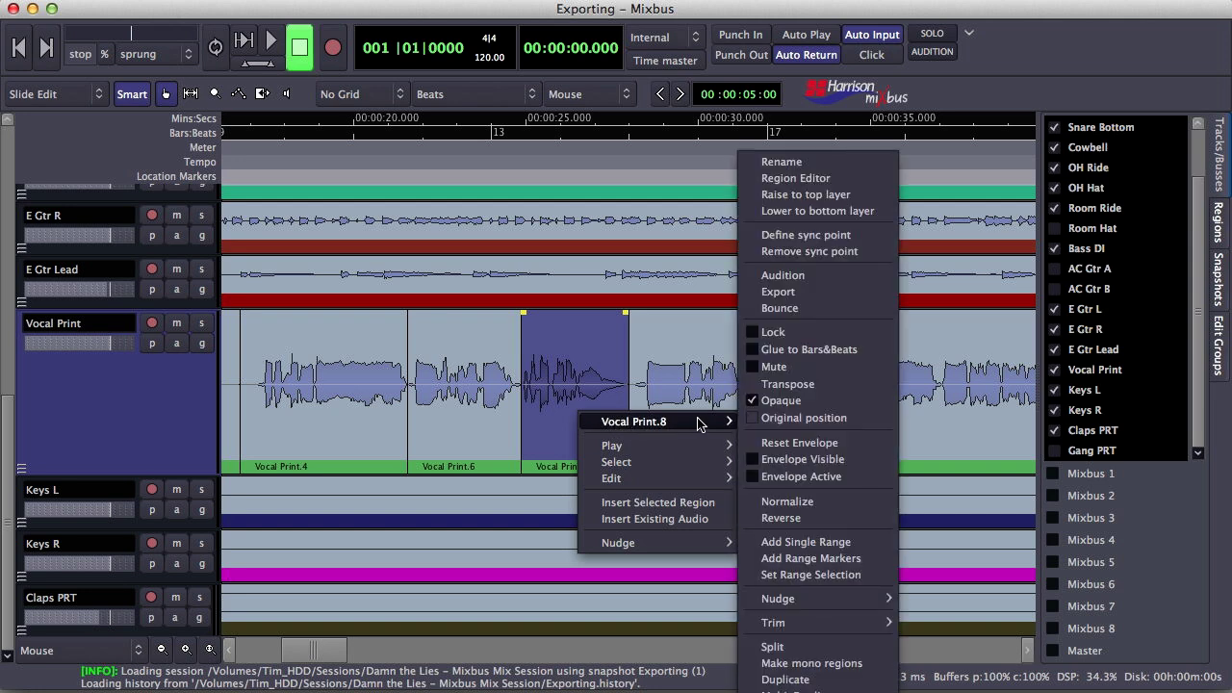
left_click(806, 299)
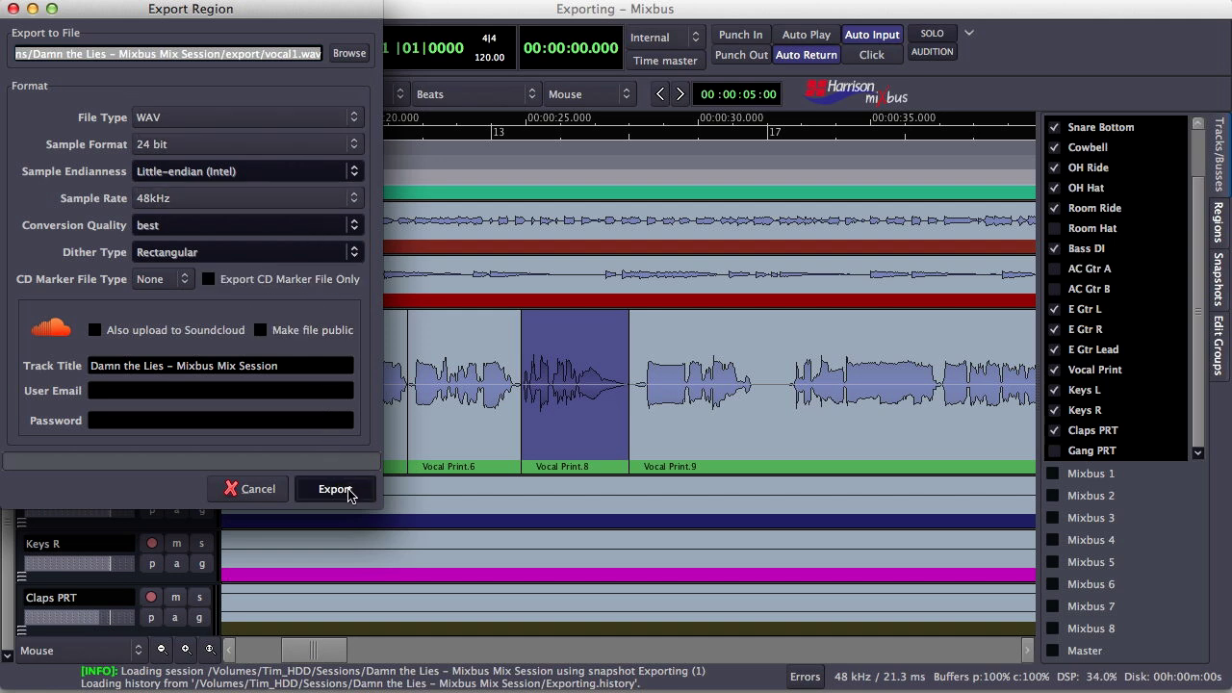
left_click(258, 491)
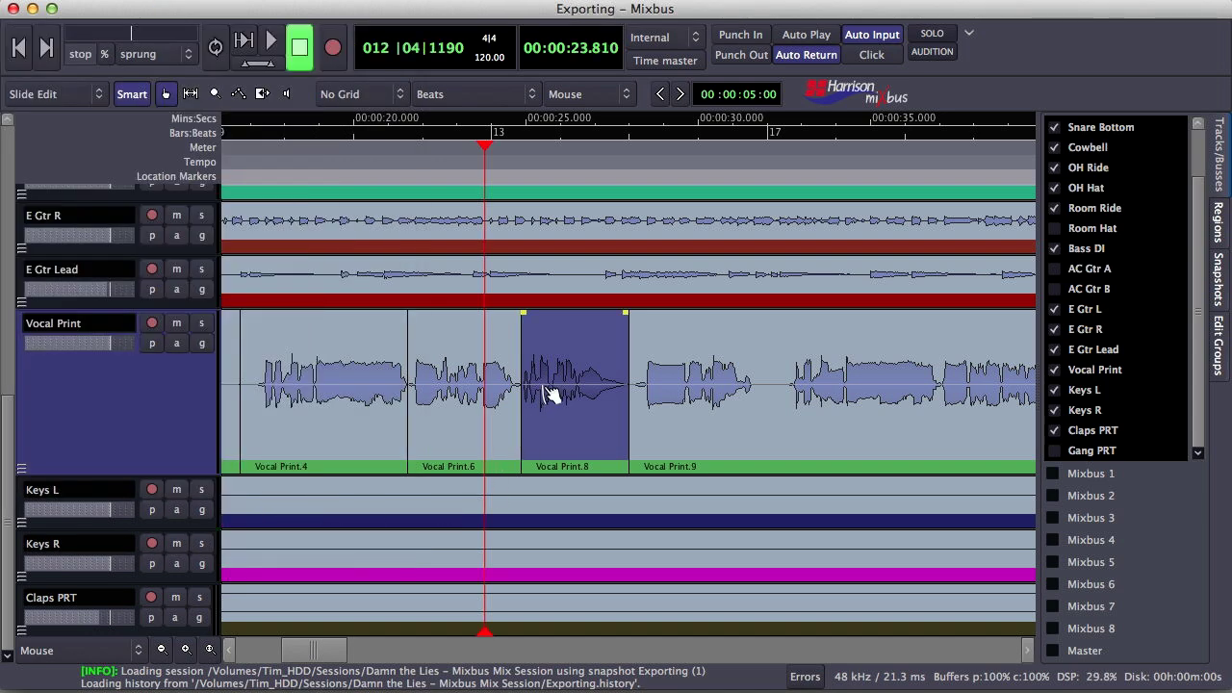
Export the selected Vocal Print.8 region via Session > Export > Export selected regions to audiofile
left_click(135, 1)
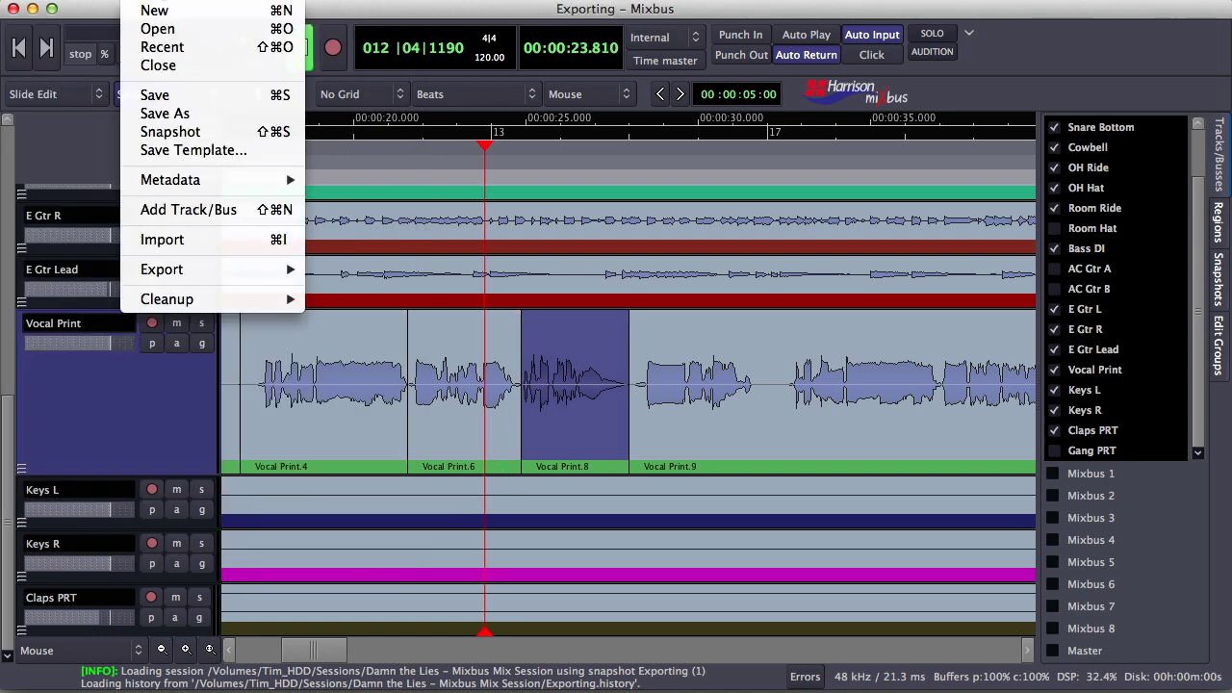
mouse_move(240, 274)
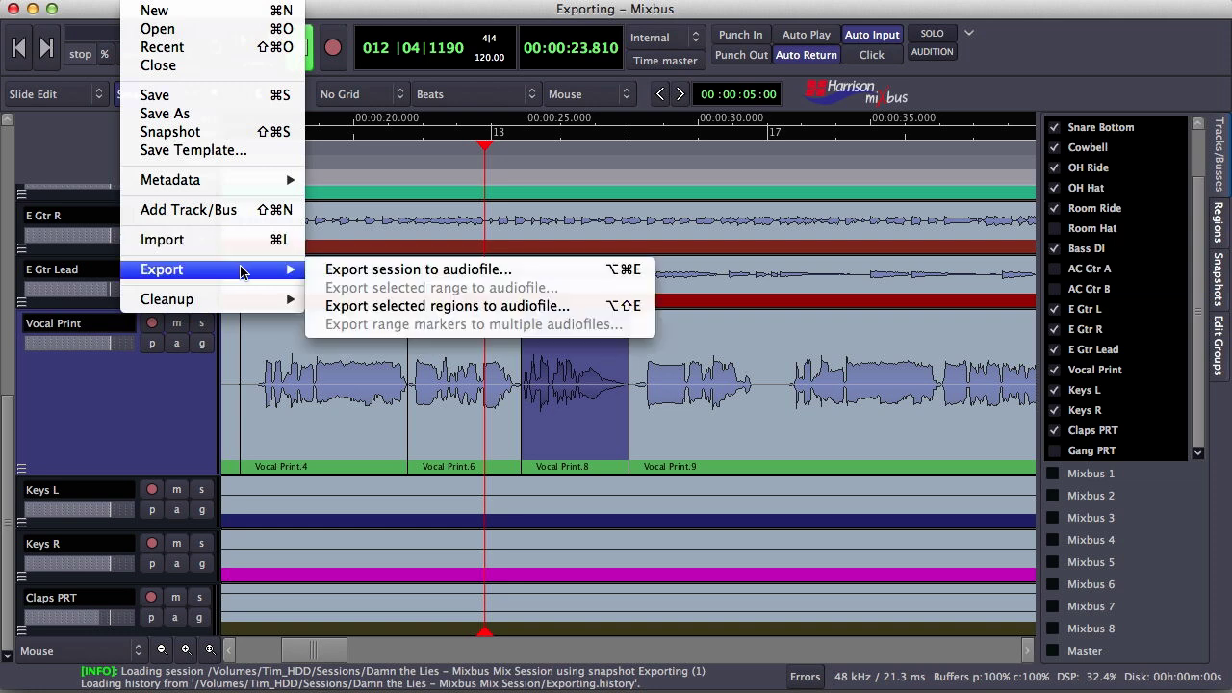
left_click(443, 306)
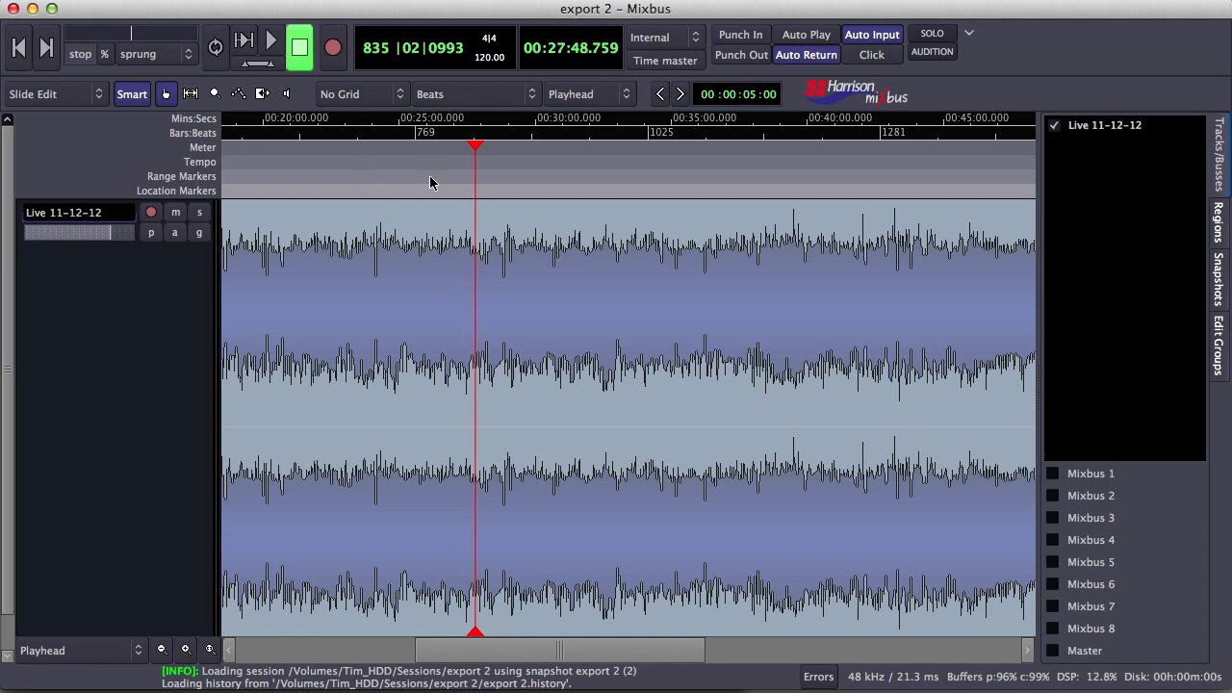
Add range markers over the first song and rename the range 'What if I Could'
right_click(527, 134)
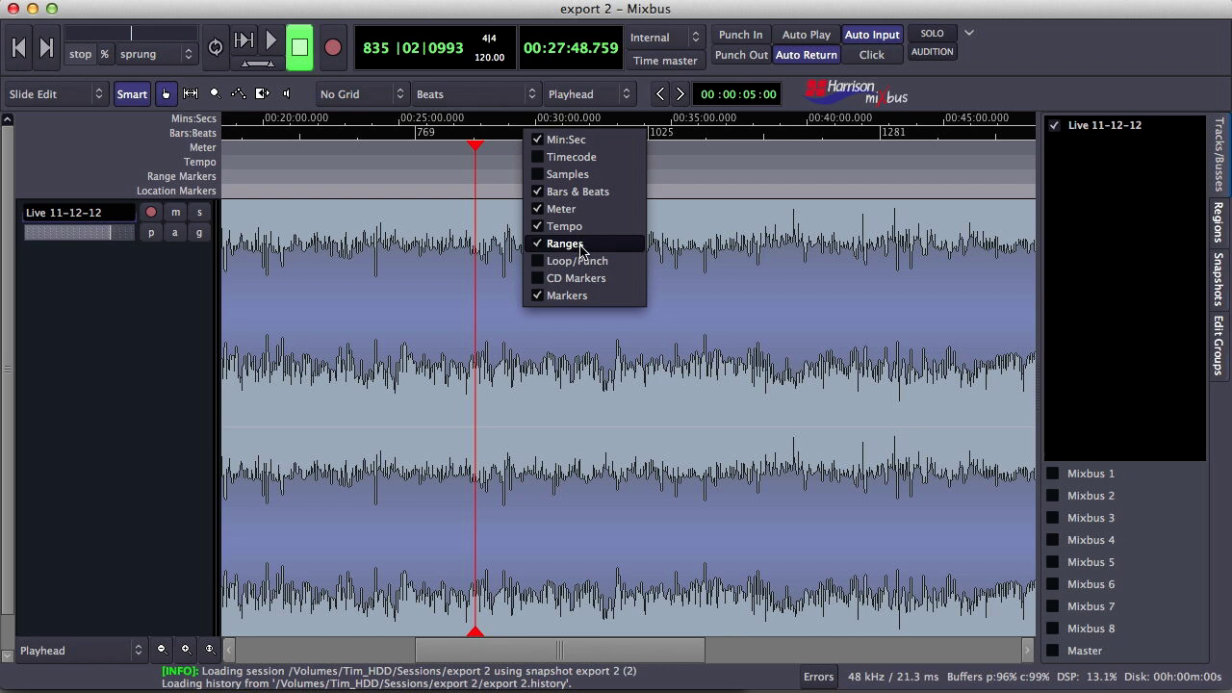
left_click(462, 277)
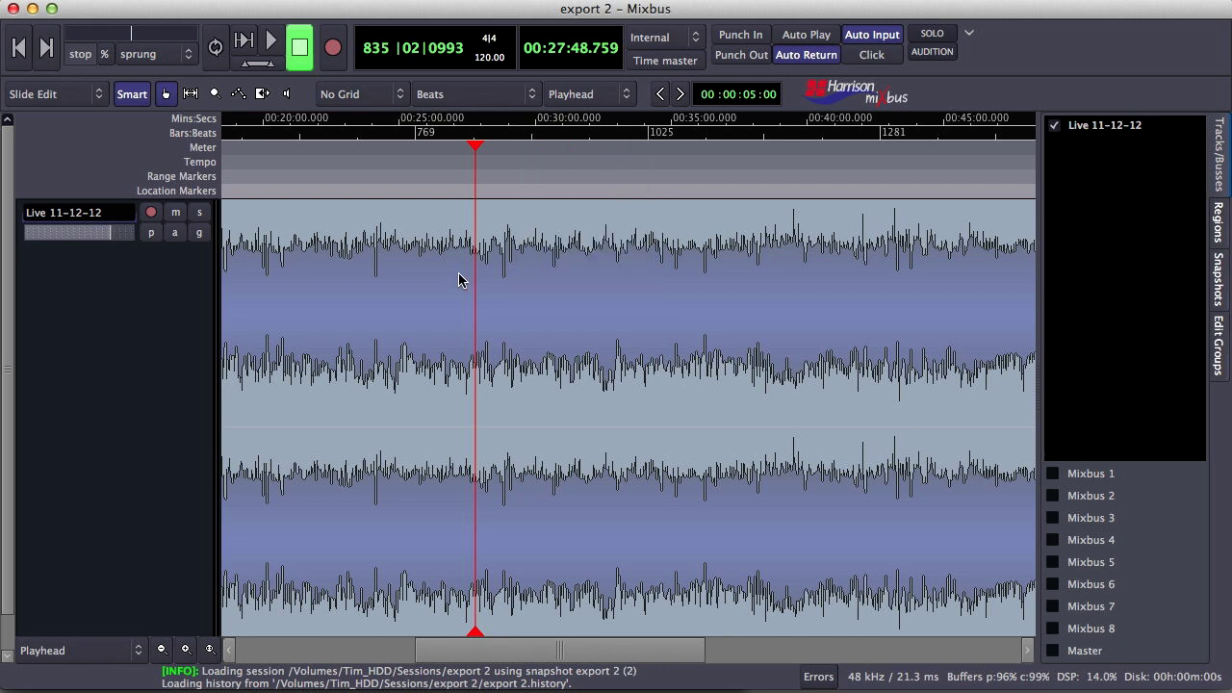
left_click_drag(408, 260, 565, 267)
right_click(517, 277)
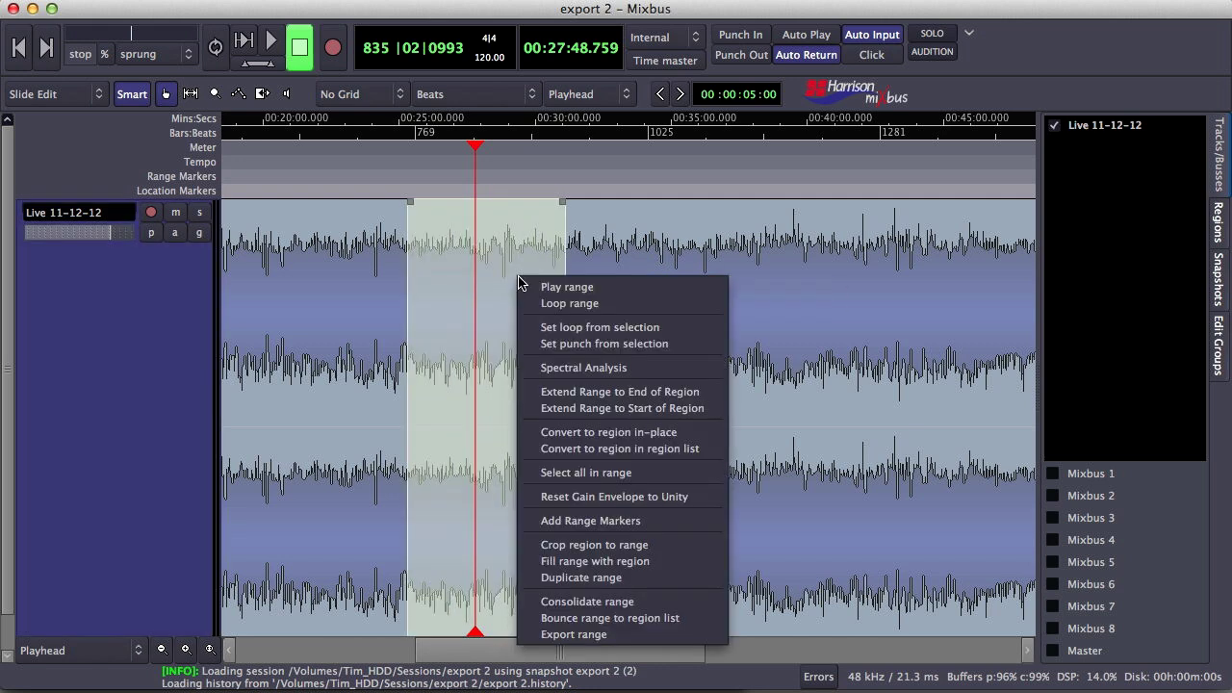
left_click(587, 521)
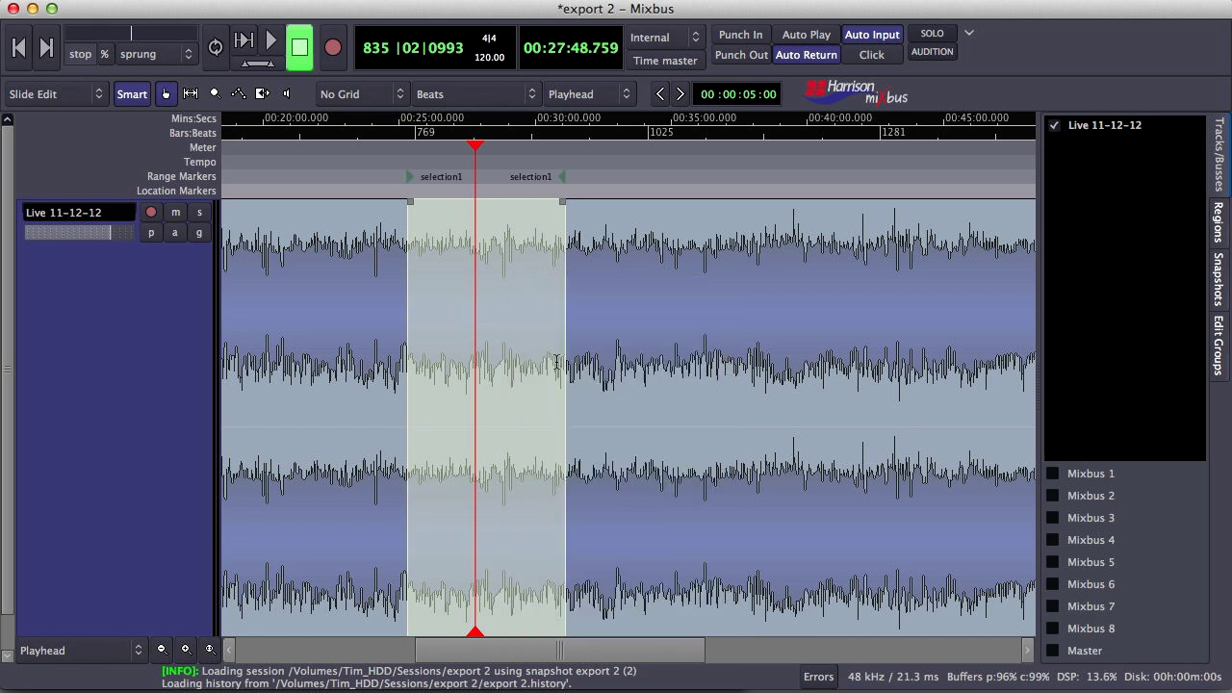
right_click(409, 179)
left_click(470, 334)
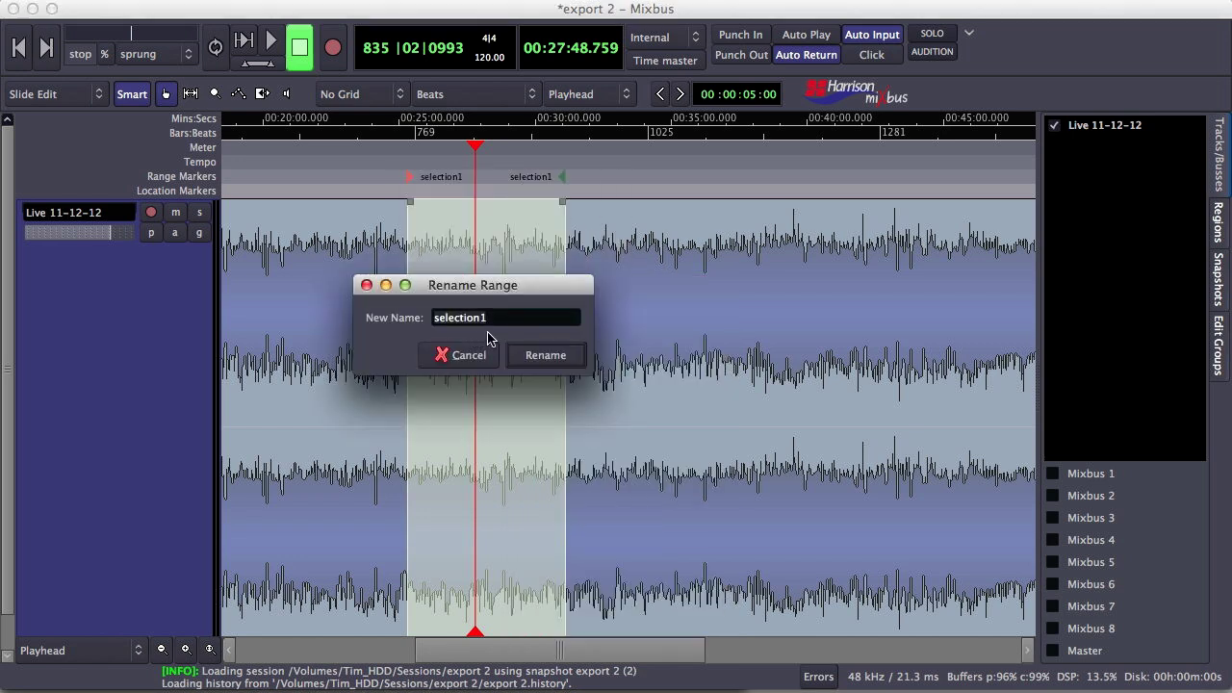
type("What if I Could")
key("Return")
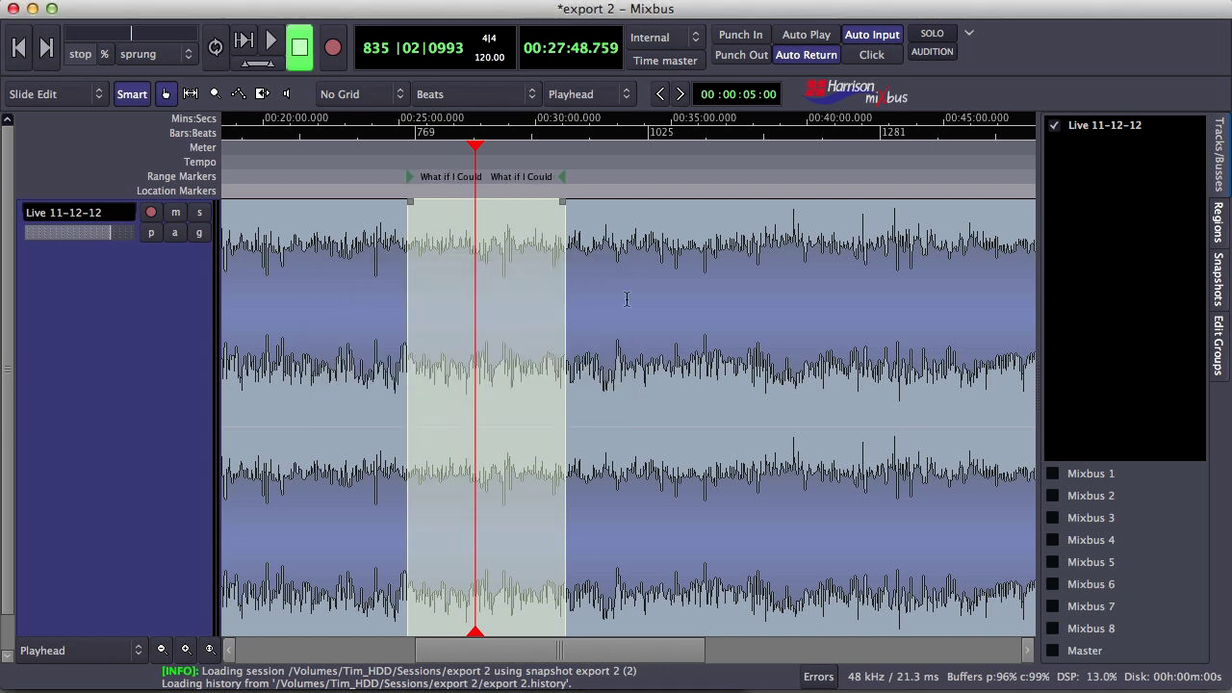
Add range markers over the second song, rename it 'Don't Tell Me', and clear the selection
left_click_drag(662, 260, 836, 274)
right_click(774, 262)
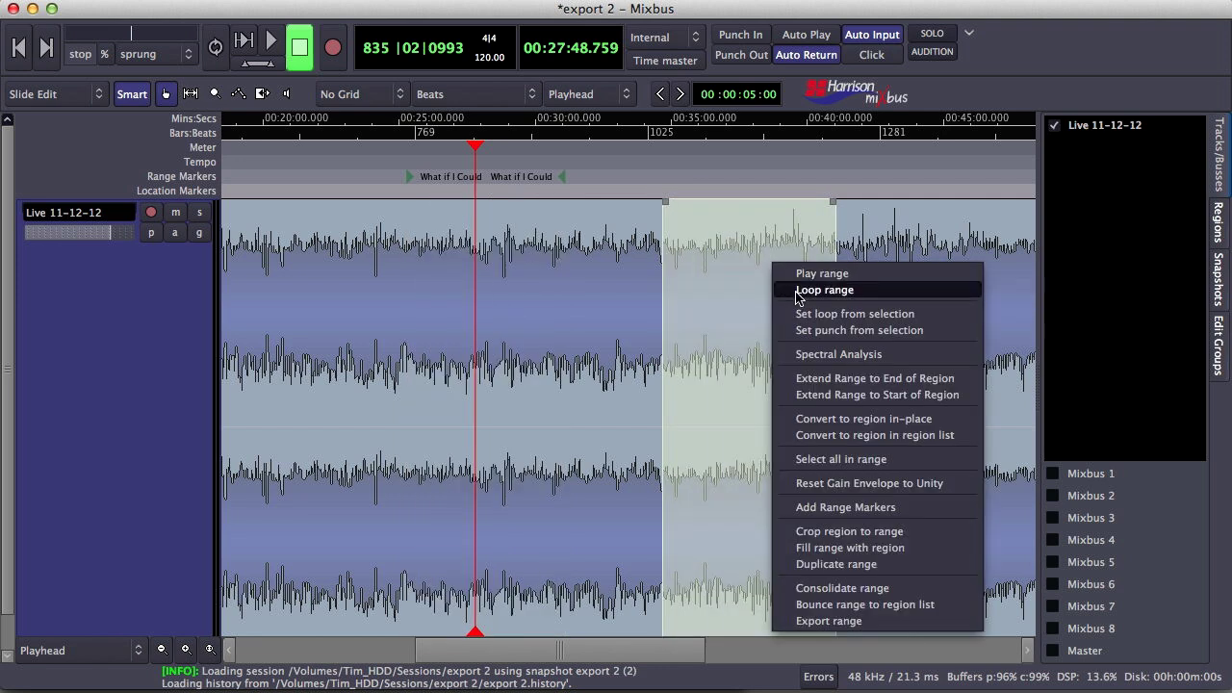
left_click(835, 507)
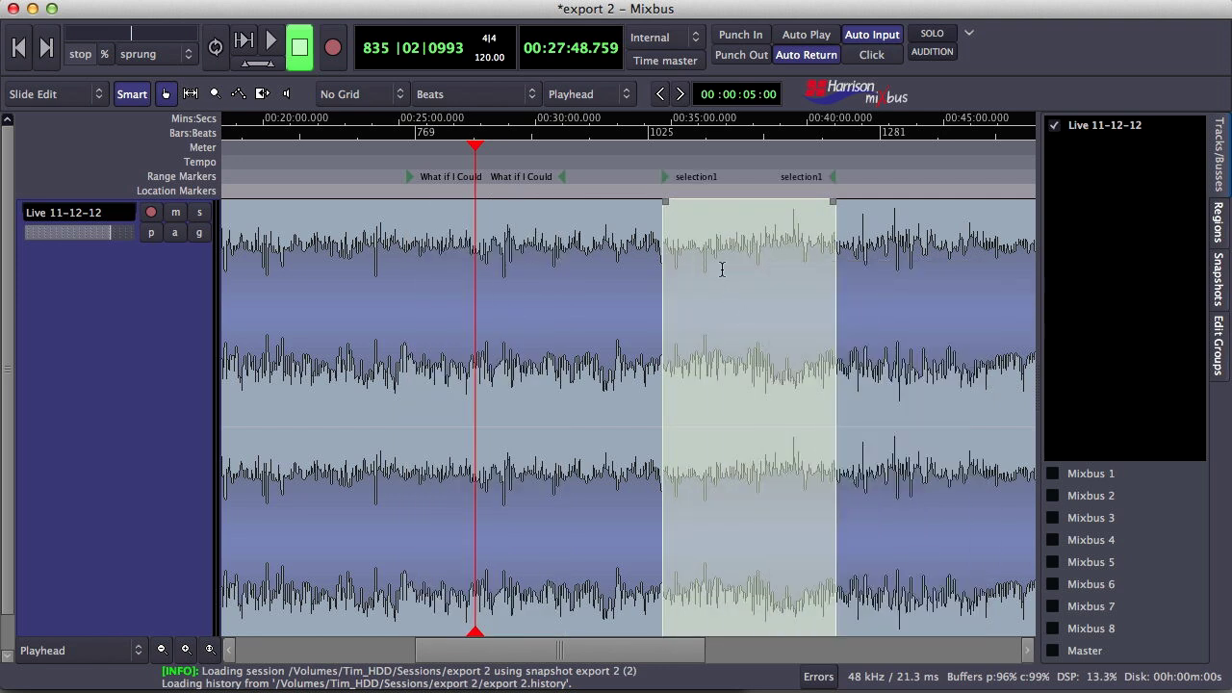
right_click(665, 180)
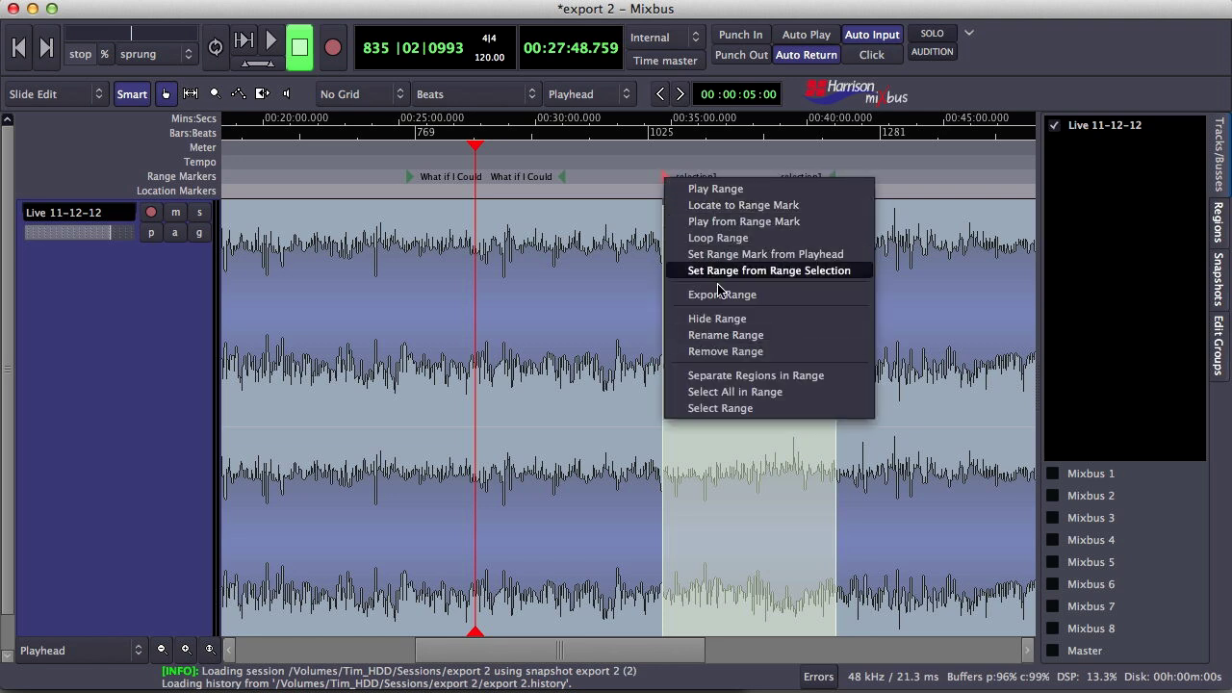
left_click(726, 336)
type("Don't Tell Me")
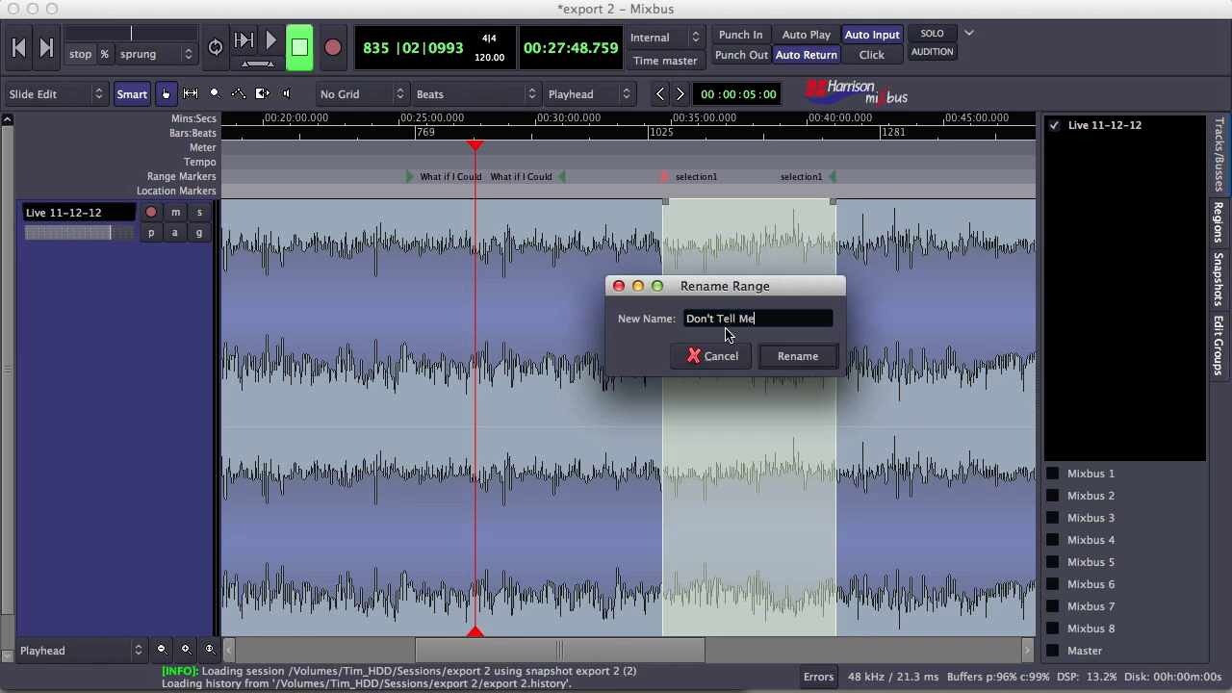
key("Return")
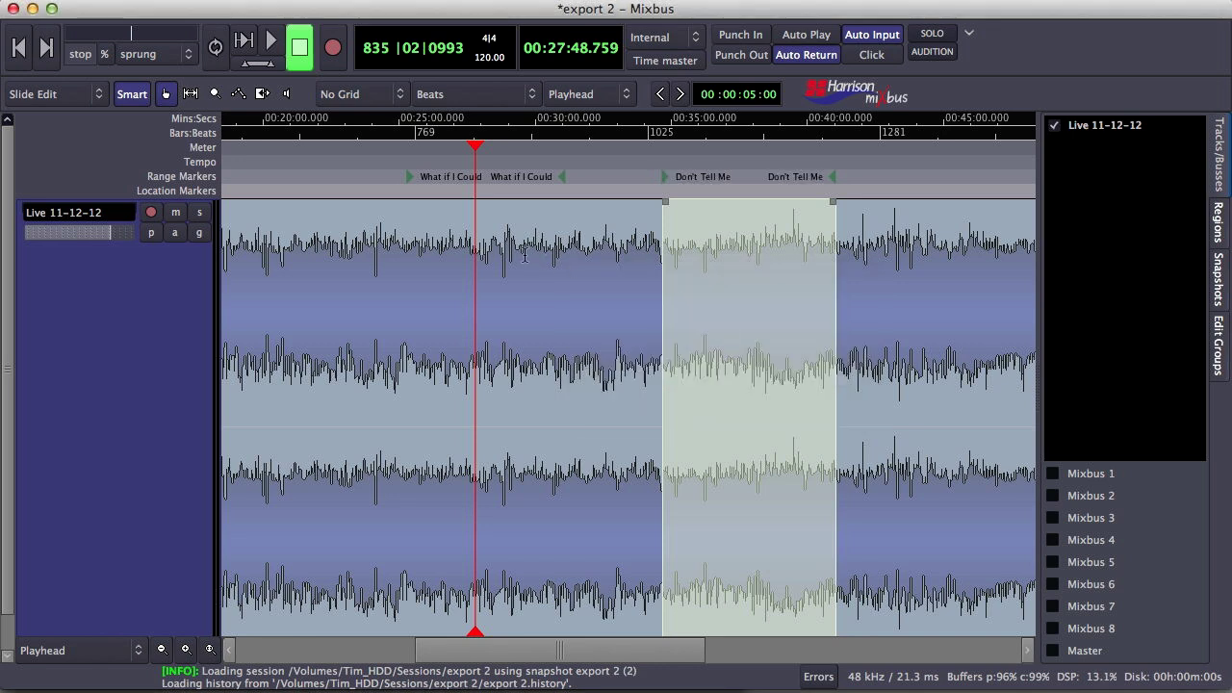
left_click(647, 278)
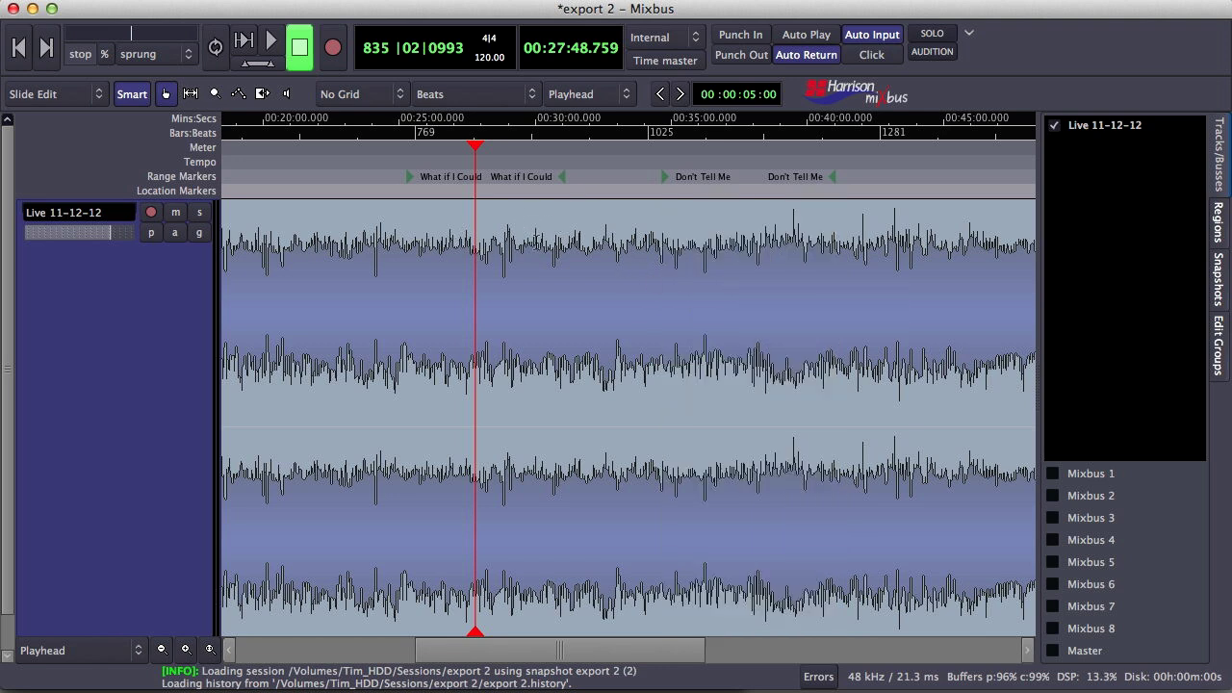
Stretch What if I Could to about 00:25:43–00:30:00 and open Export range markers to multiple audiofiles
mouse_move(562, 178)
left_mouse_down()
mouse_move(594, 184)
mouse_move(576, 183)
left_mouse_up()
mouse_move(412, 183)
left_mouse_down()
mouse_move(398, 183)
mouse_move(415, 187)
left_mouse_up()
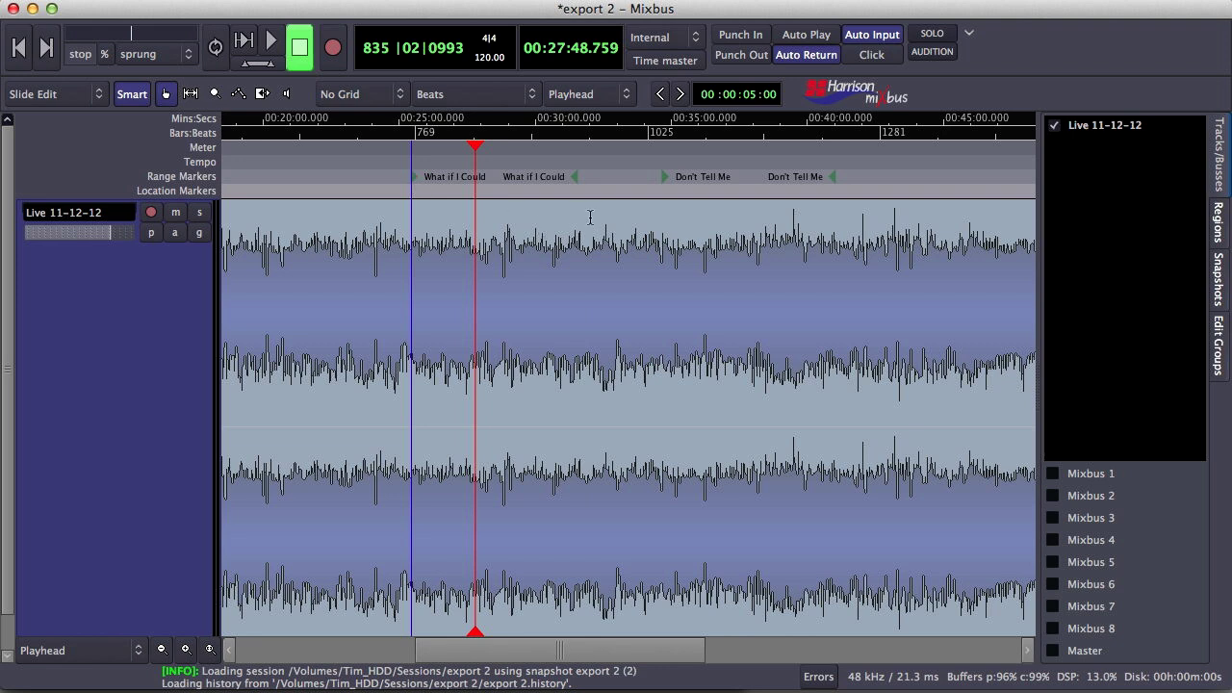
left_click(161, 2)
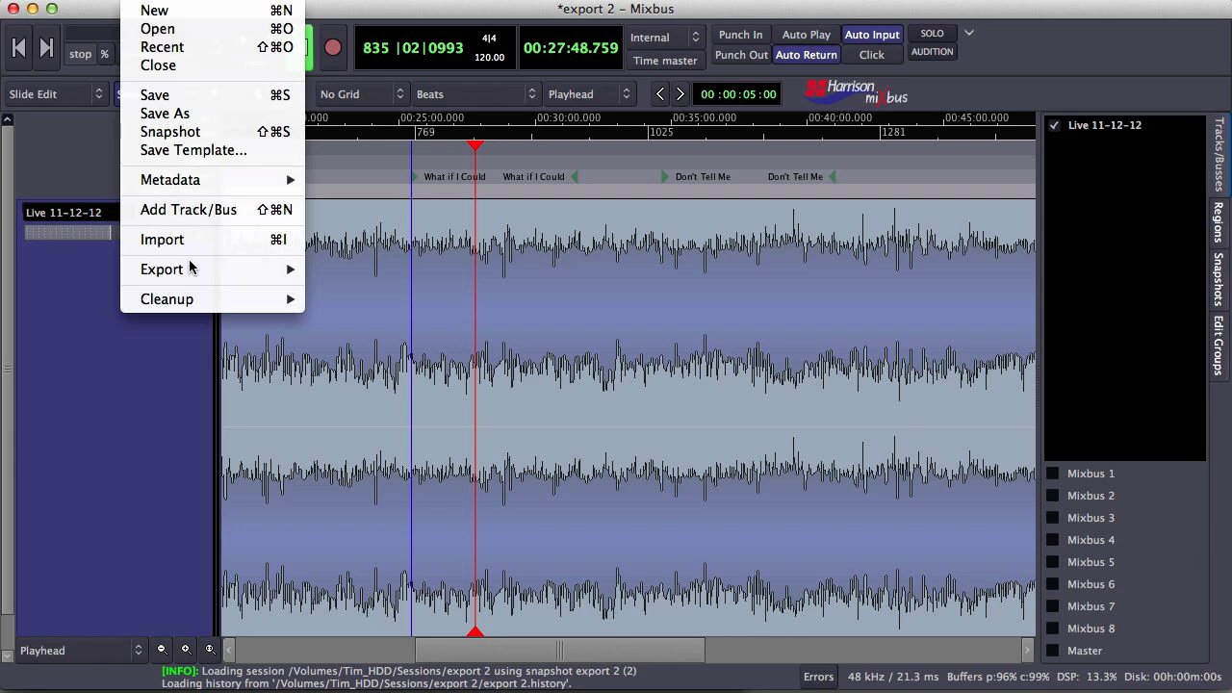
mouse_move(192, 270)
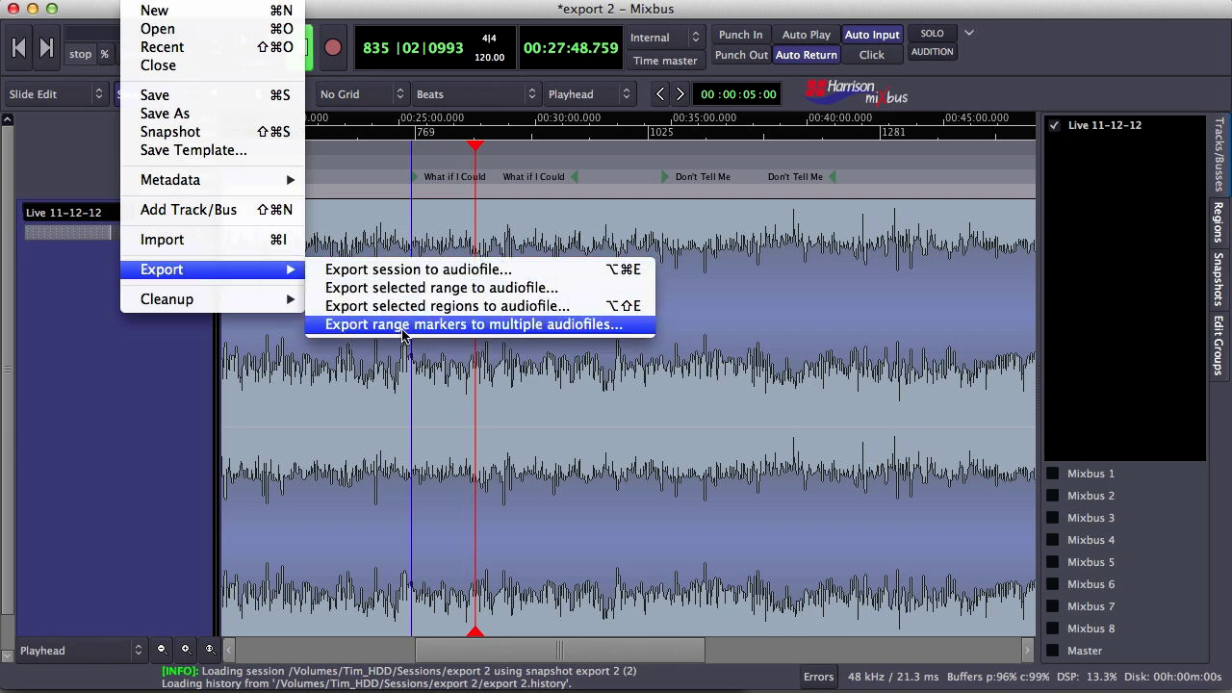
left_click(403, 327)
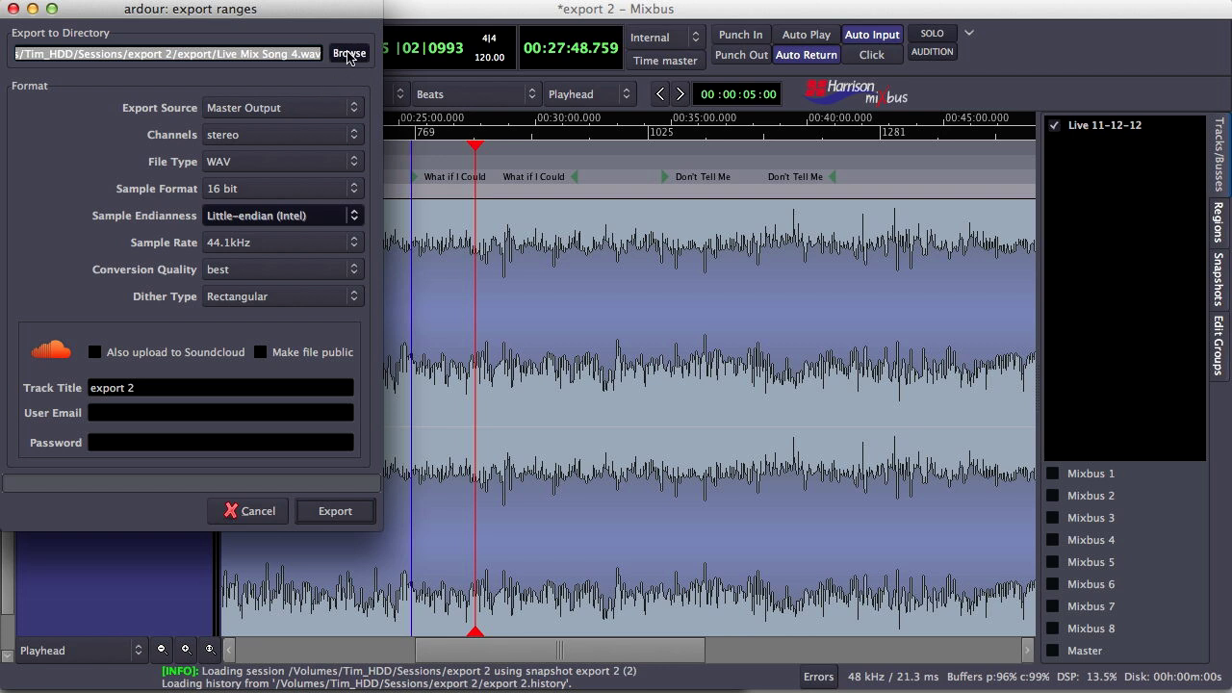
Set the destination to a Live Show folder in the export folder and export the ranges
left_click(348, 53)
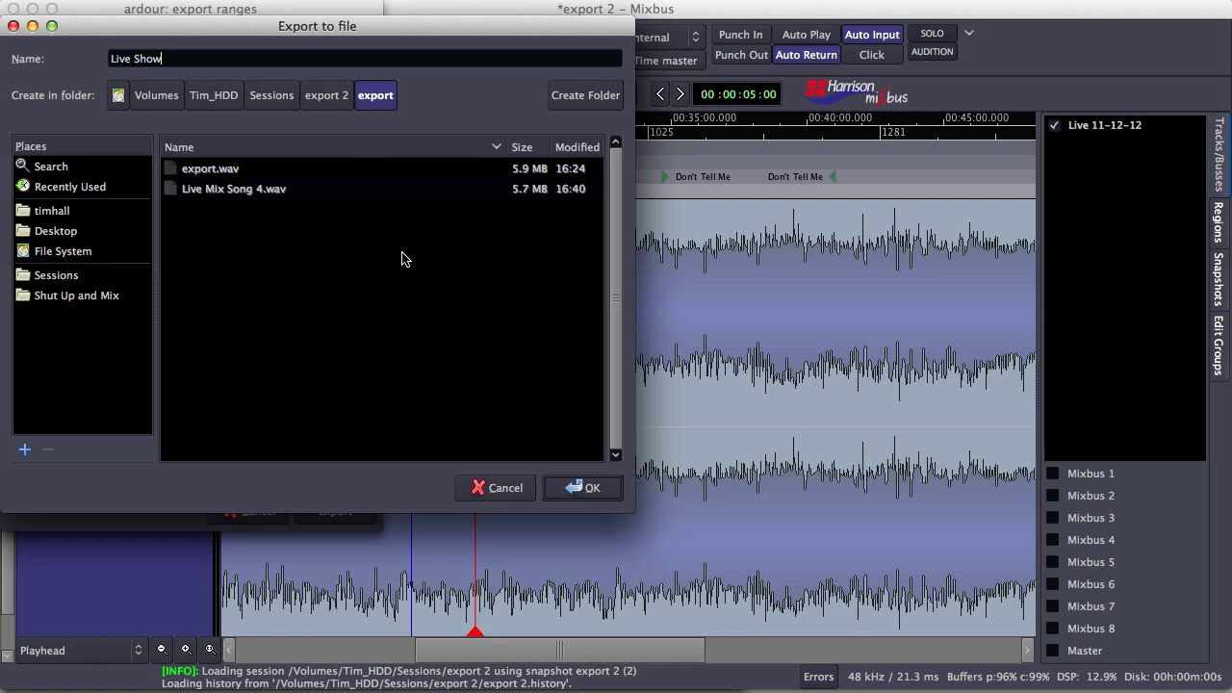
left_click(582, 488)
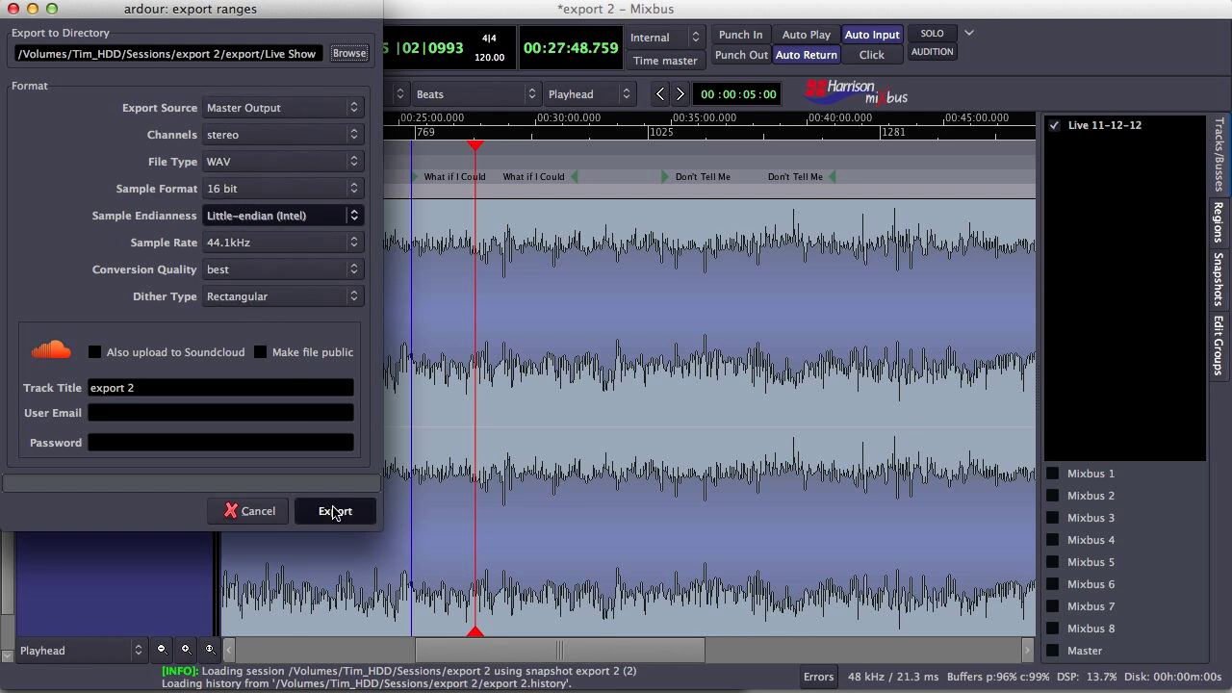
left_click(337, 511)
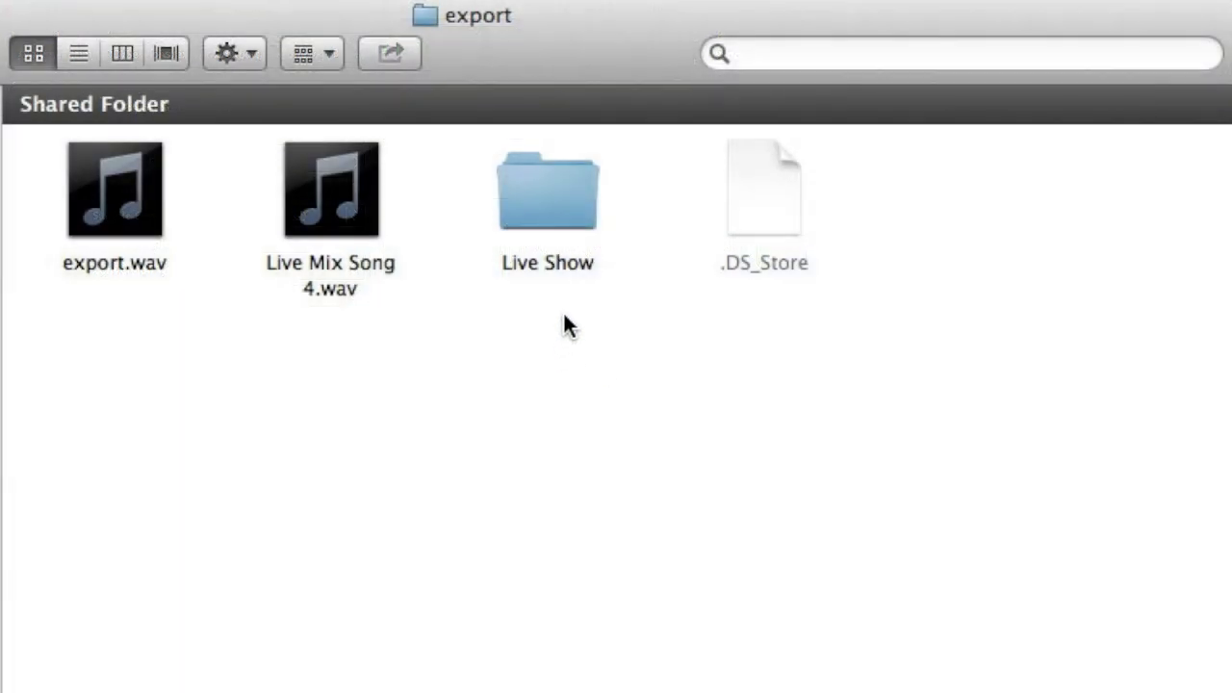
Open the Live Show folder to reveal Don't Tell Me.wav and What if I Could.wav
double_click(544, 213)
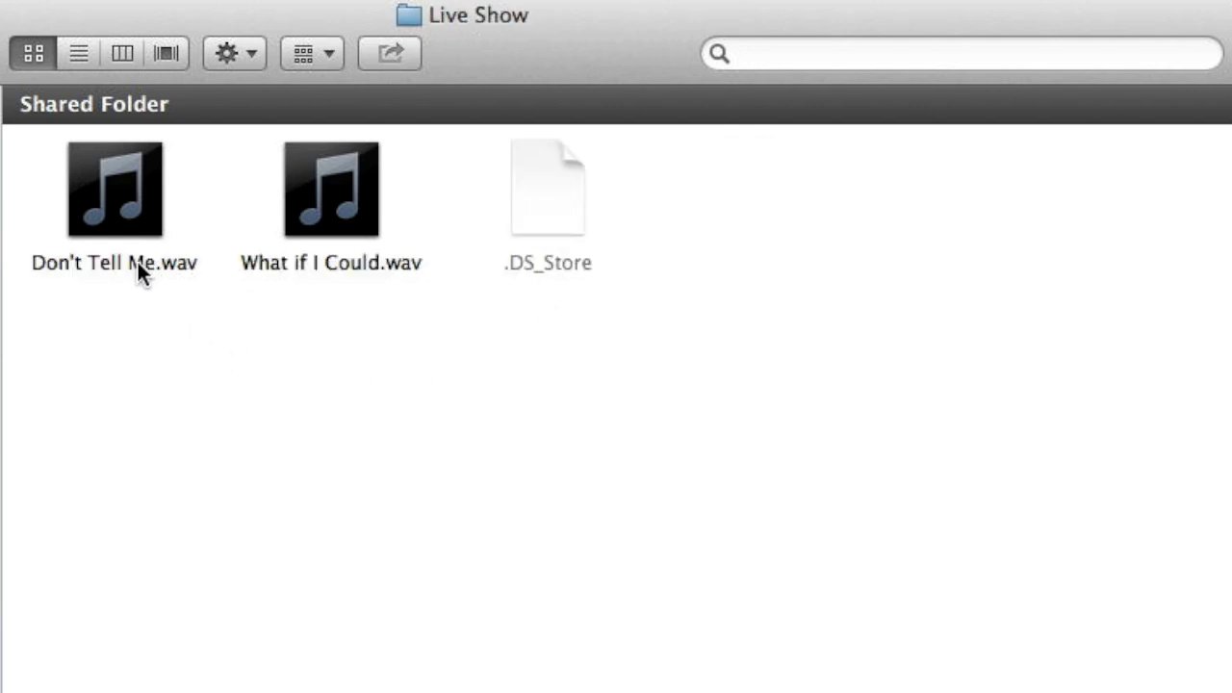
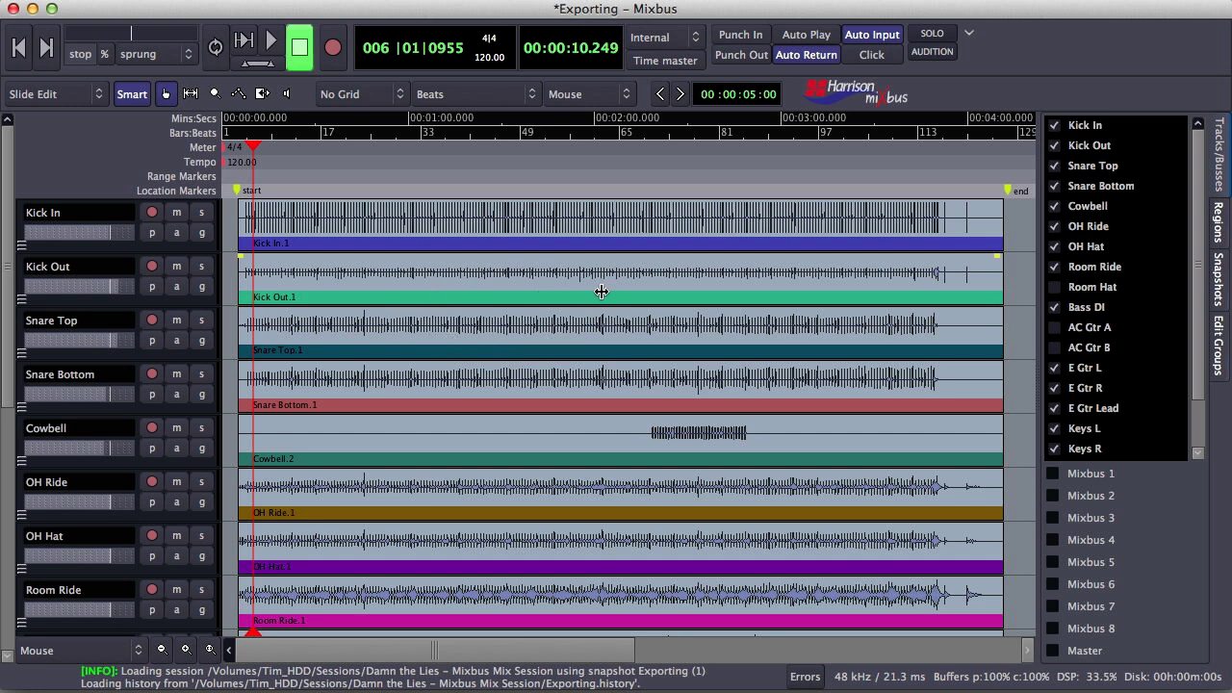
Create a range from the start marker to the next marker and rename it 'Full Mix'
right_click(240, 195)
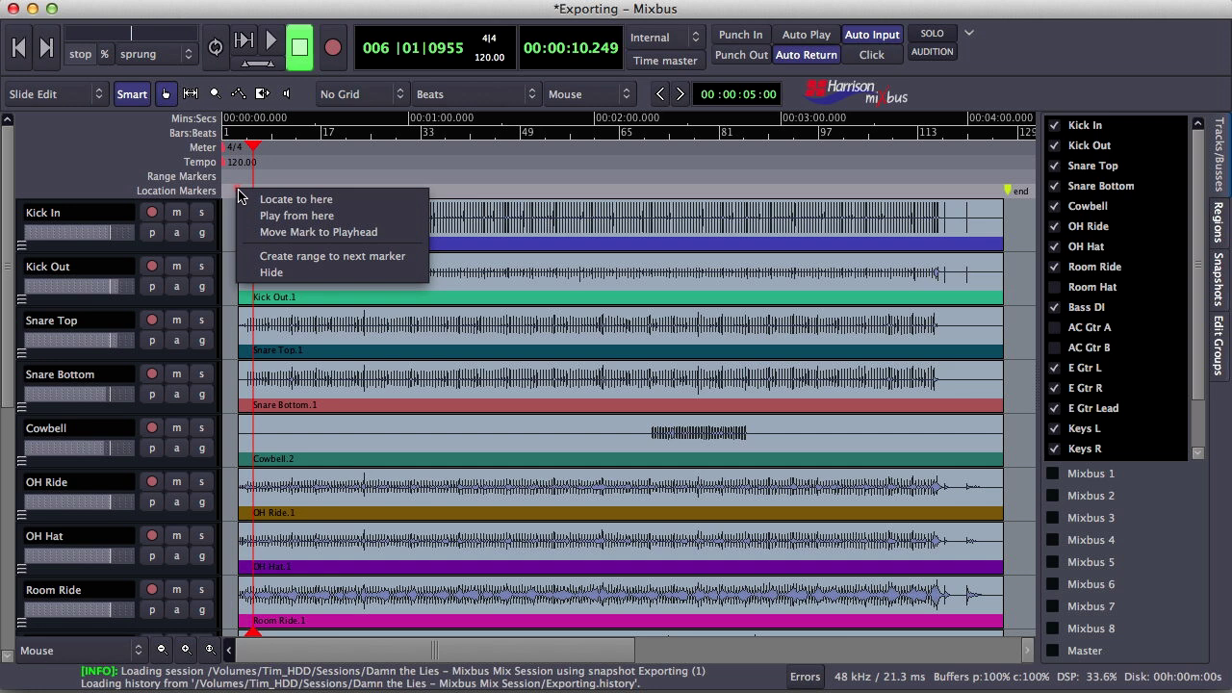
left_click(310, 257)
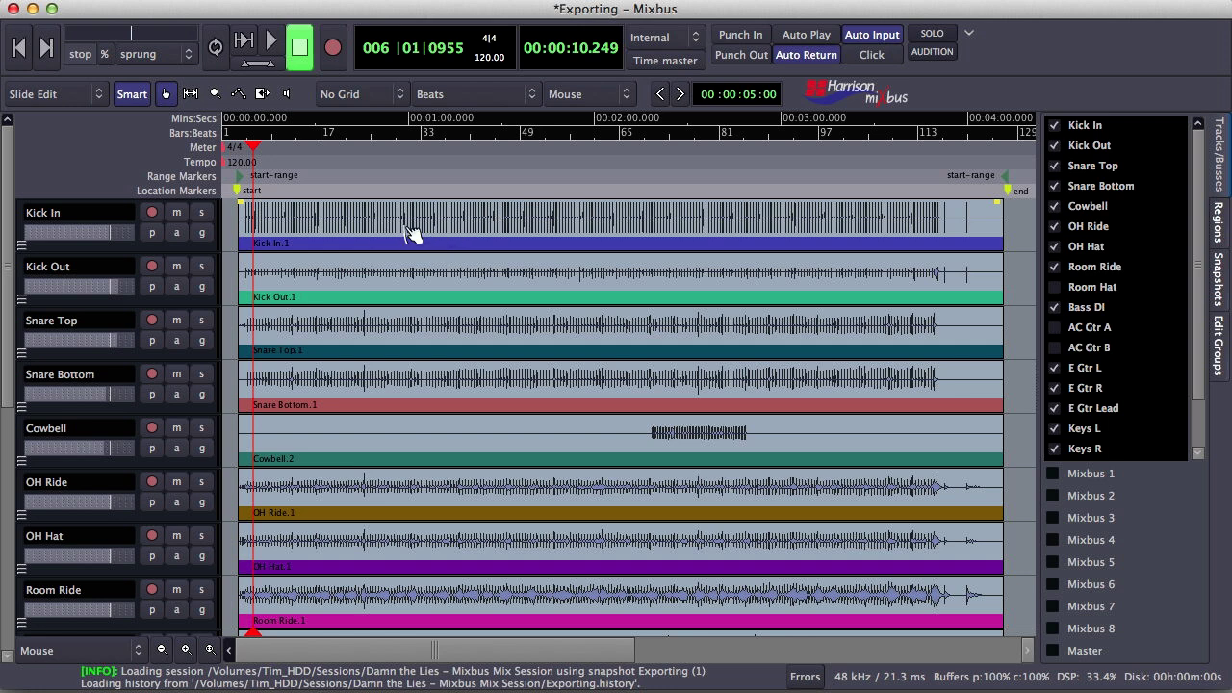
right_click(241, 182)
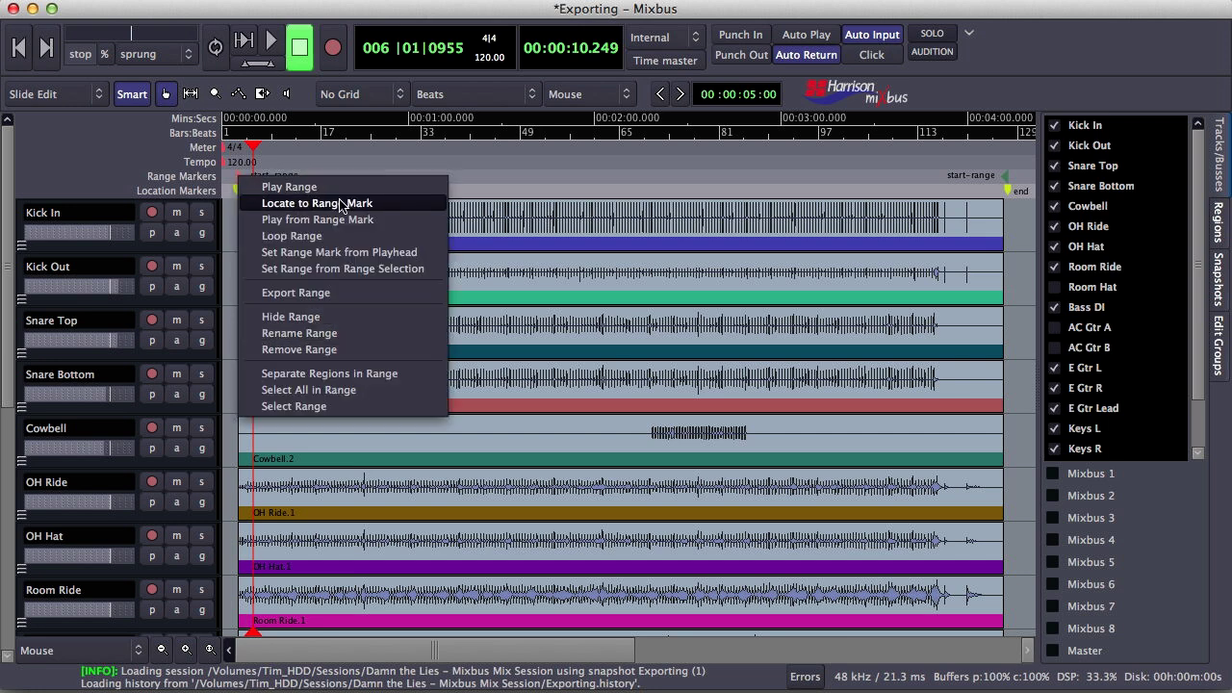
left_click(327, 341)
type("F")
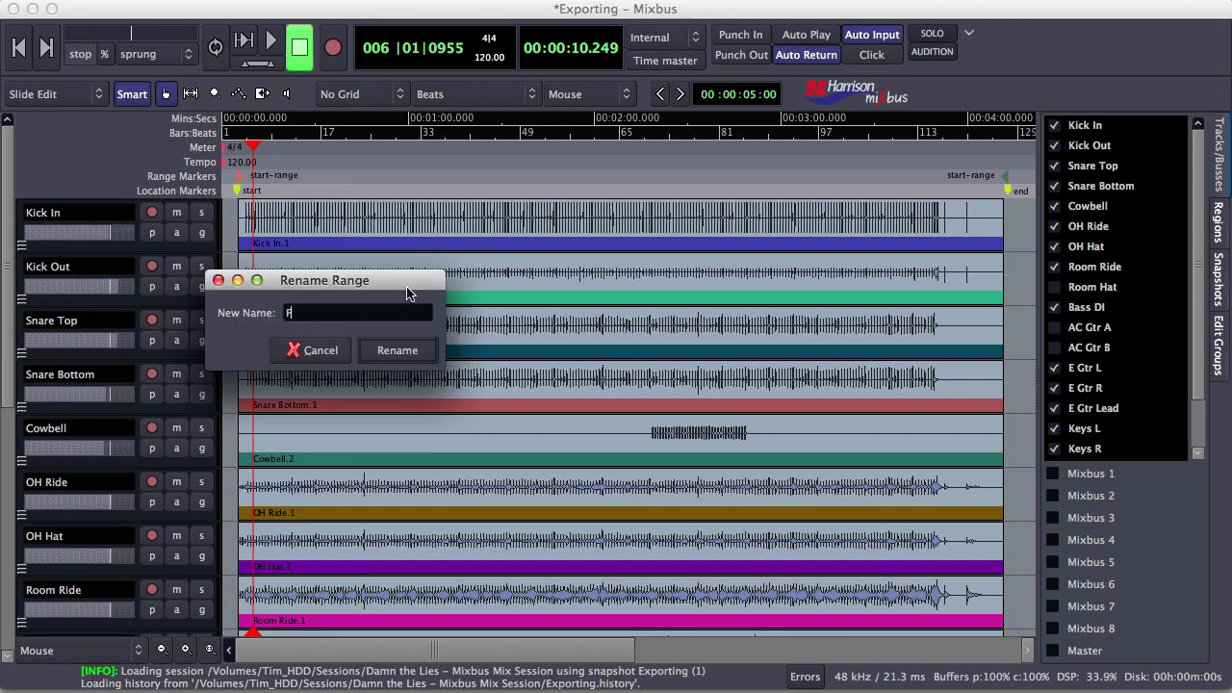
type("ull Mix")
key("Return")
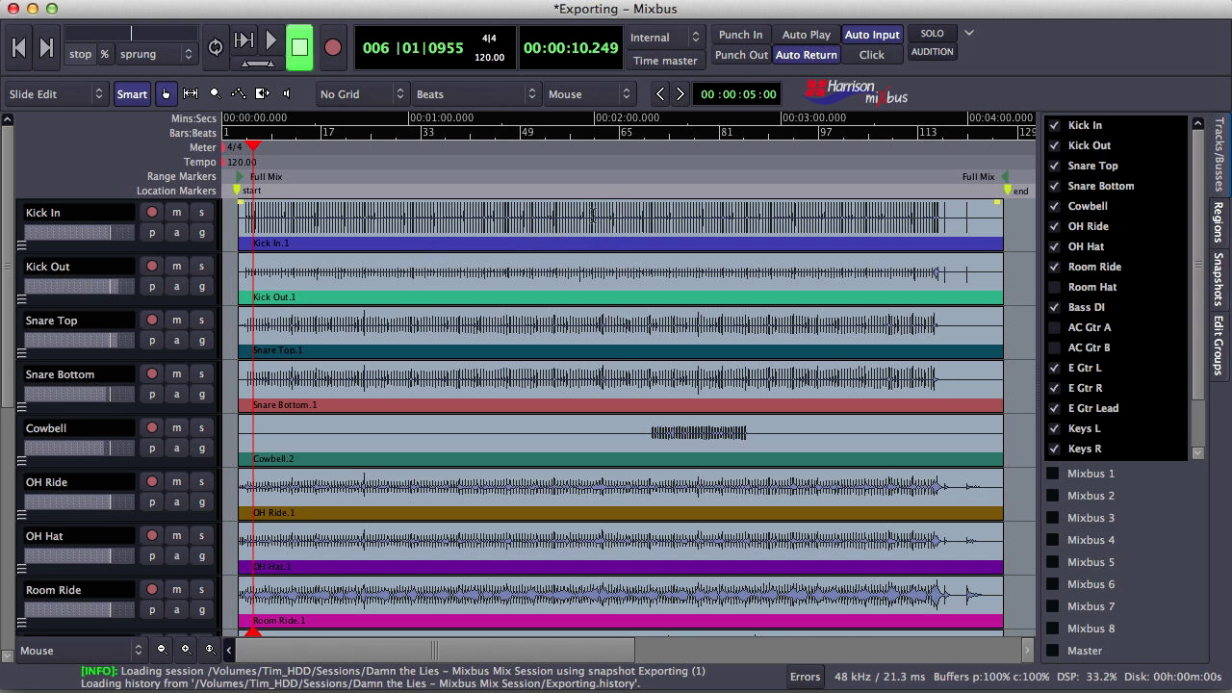
Turn a 2:00–2:32 selection on the Kick In track into range markers
left_click_drag(594, 214, 687, 225)
right_click(655, 223)
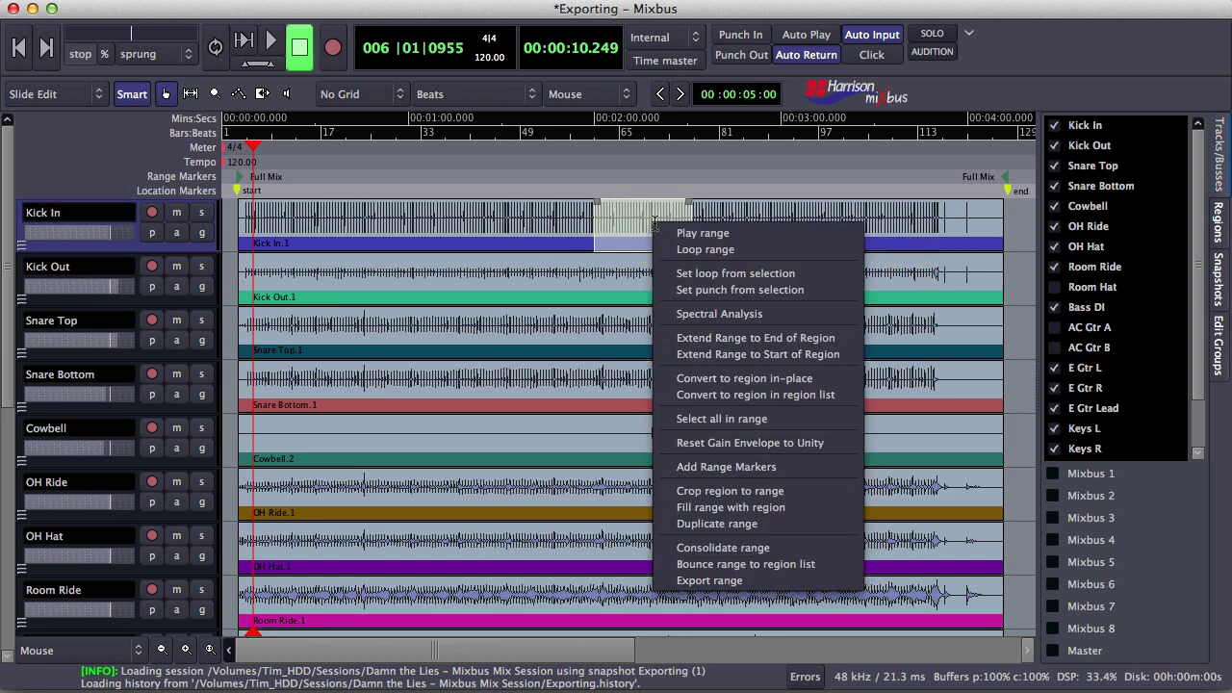
left_click(732, 468)
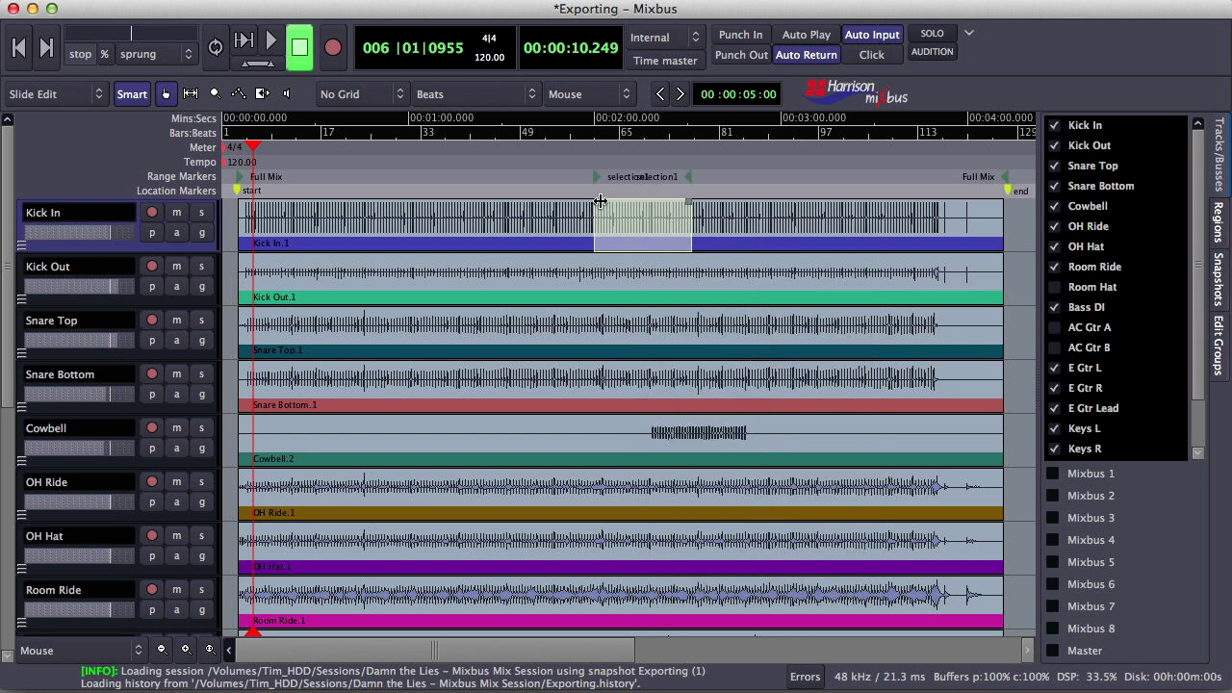
Rename the selection1 range to 'Teaser' and clear the time selection
right_click(596, 176)
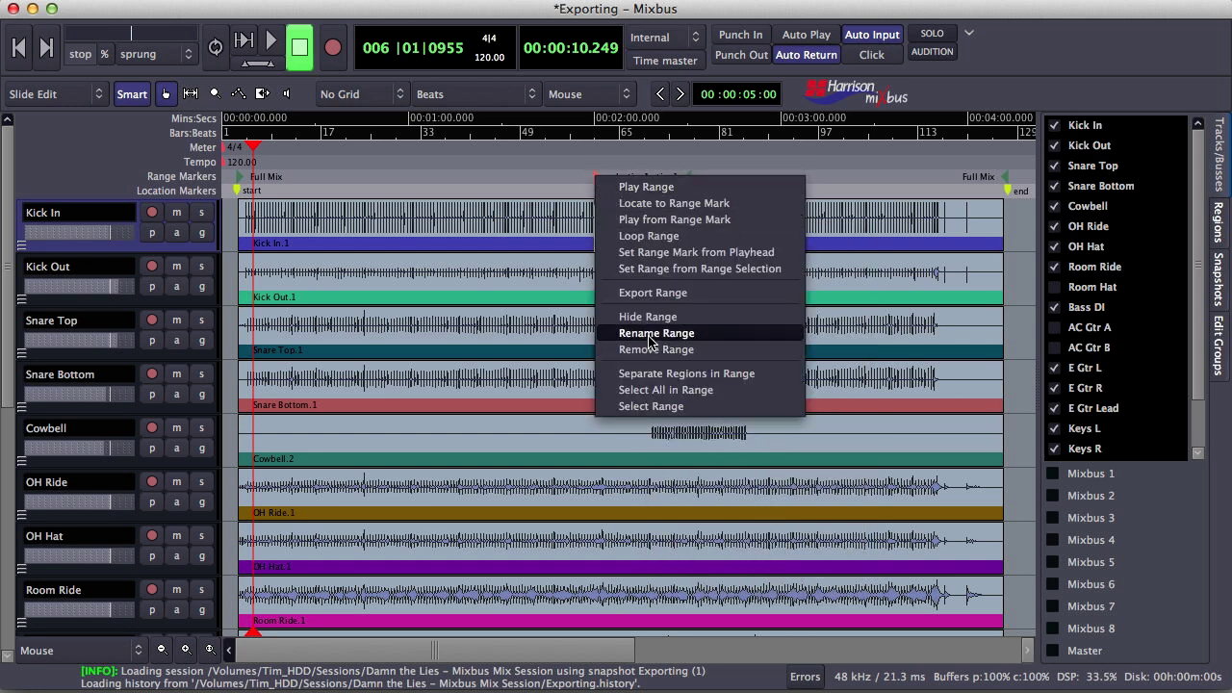
left_click(651, 334)
type("Teaser")
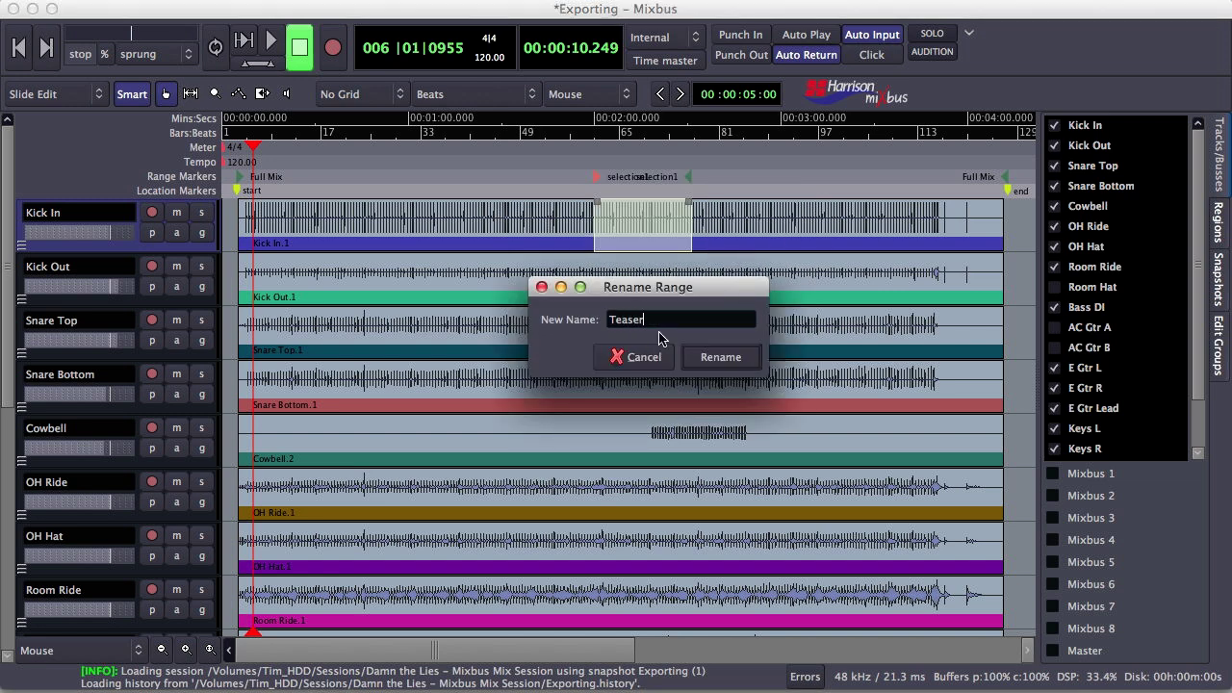
key("Return")
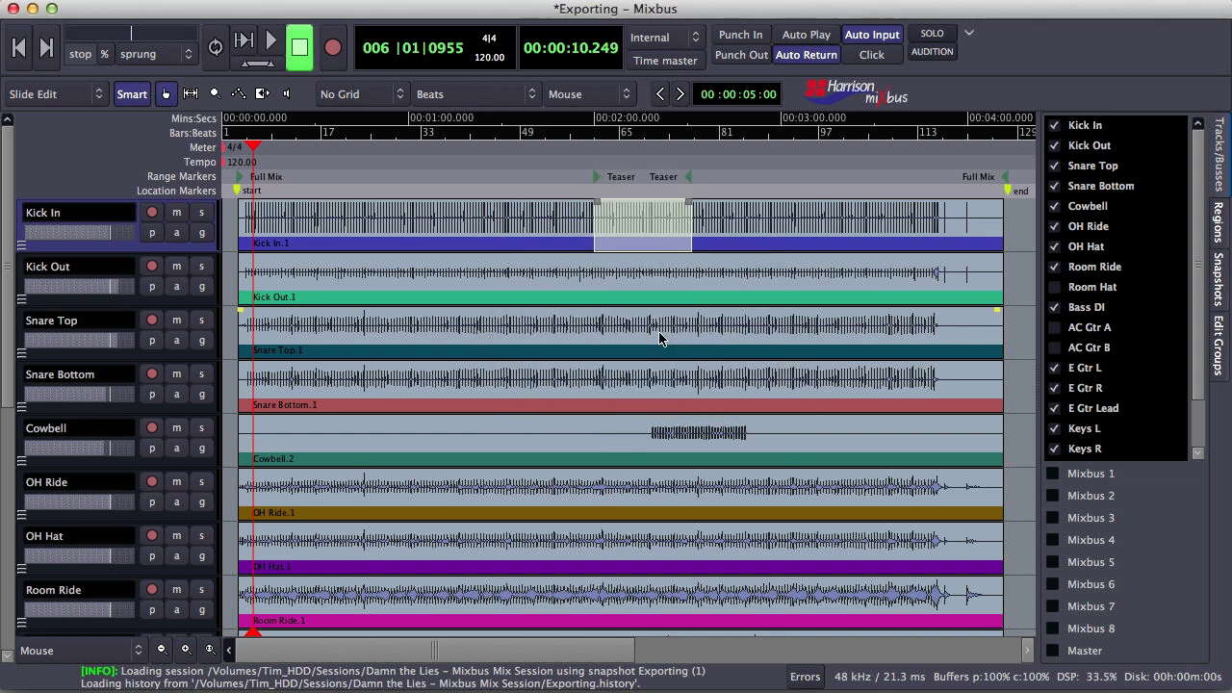
left_click(589, 223)
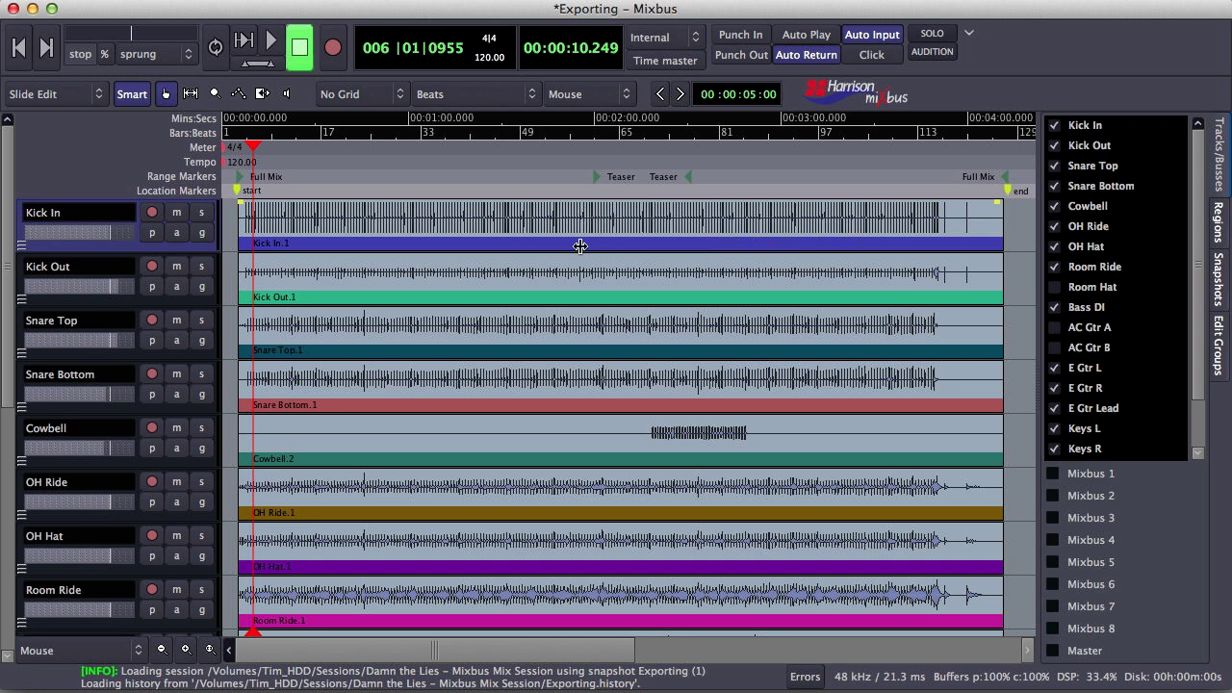
Export all range markers as separate audio files into a 'Damn the Lies' folder, then open that folder
left_click(186, 4)
mouse_move(208, 270)
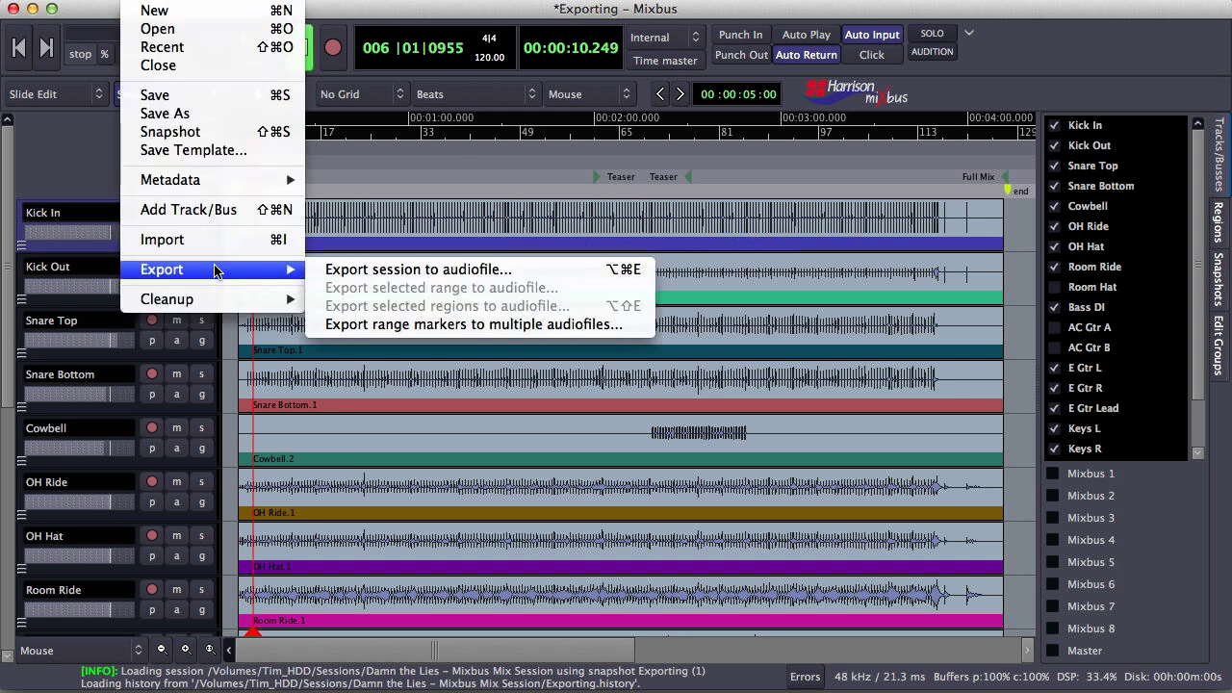
left_click(432, 324)
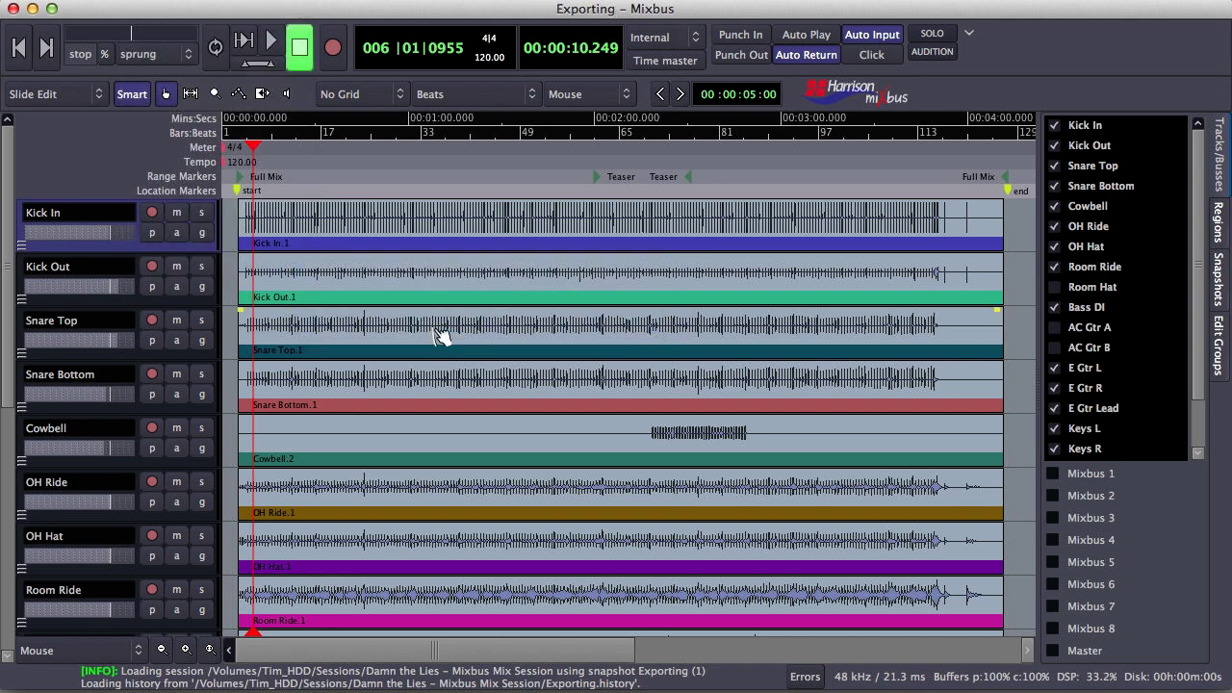
left_click(350, 53)
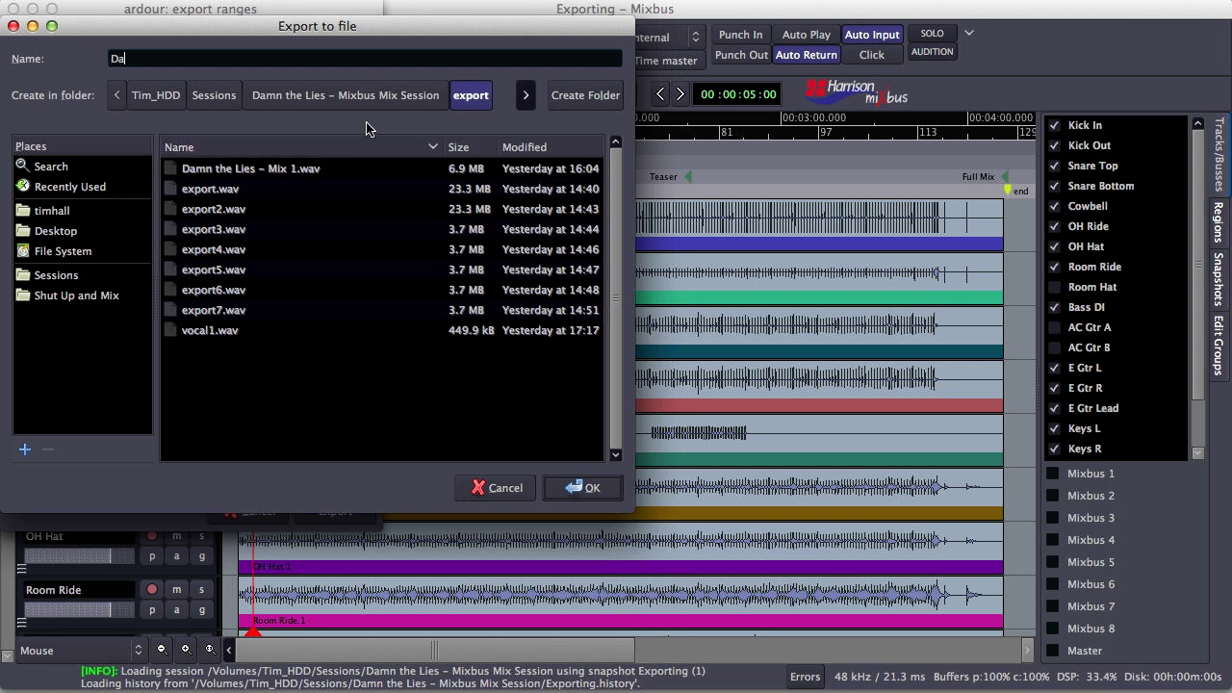
type("Damn the Lies")
key("Return")
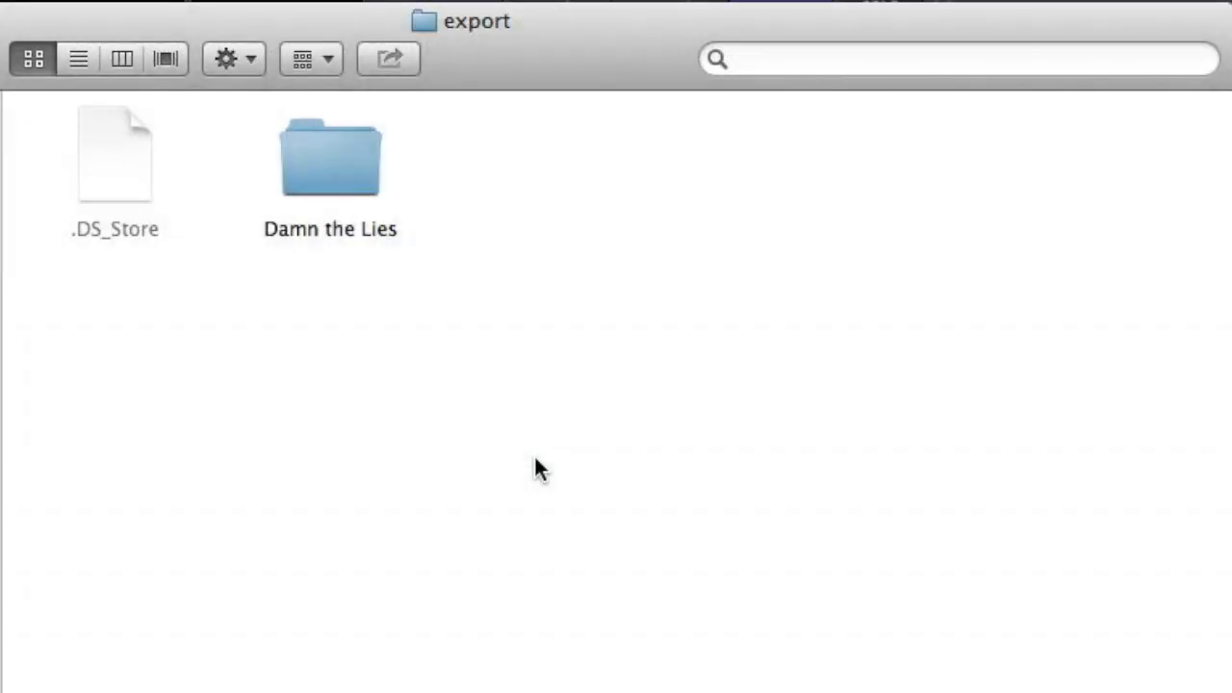
double_click(352, 181)
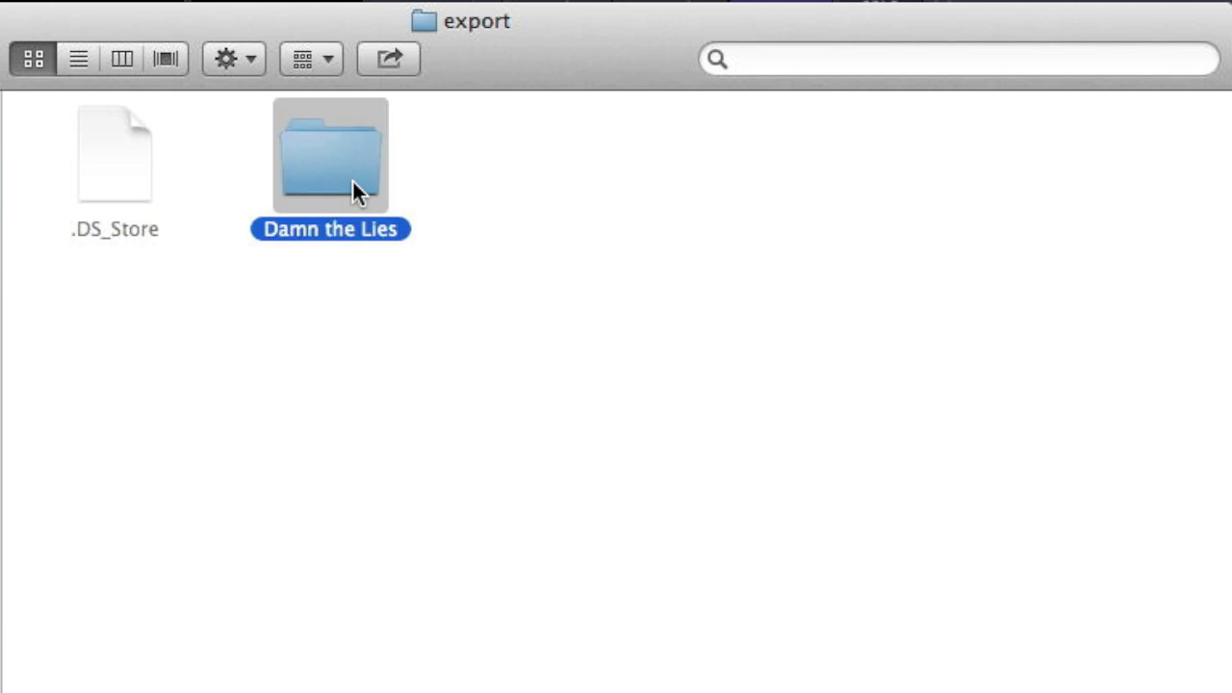